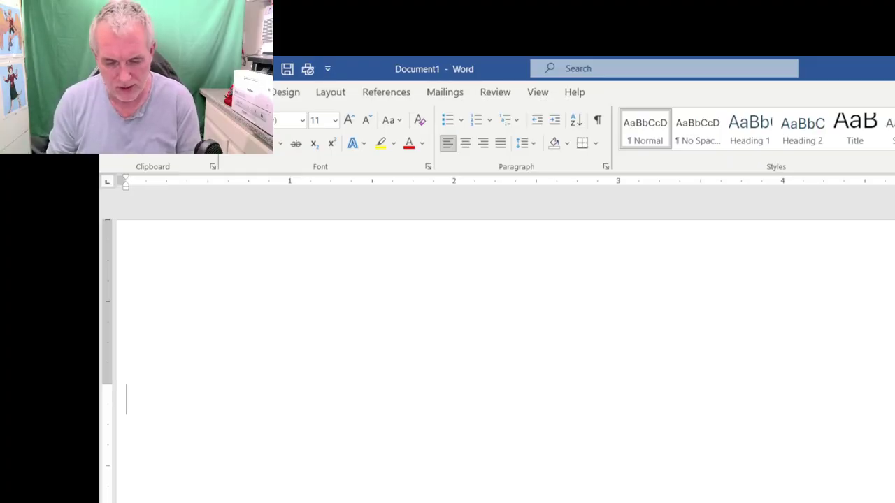
Enter "Late 23rd Century – Post ST6:TUC" as the first line of the blank document, followed by an empty line.
text(Late )
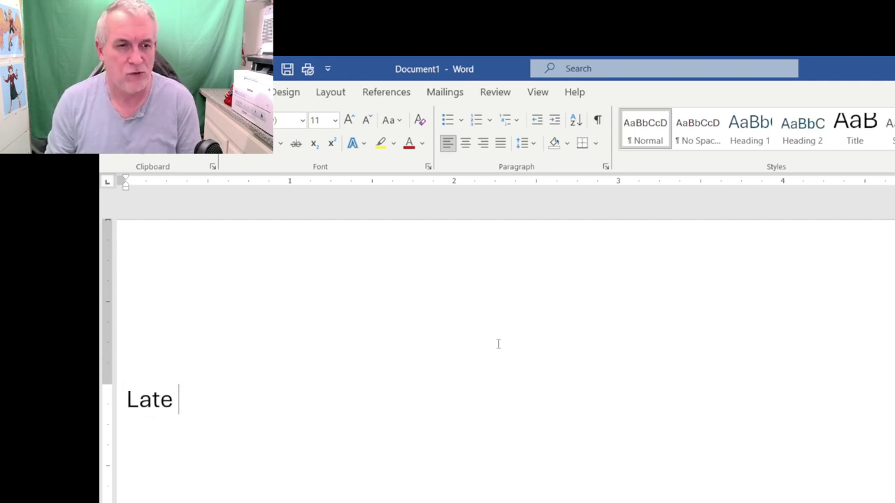
text(23)
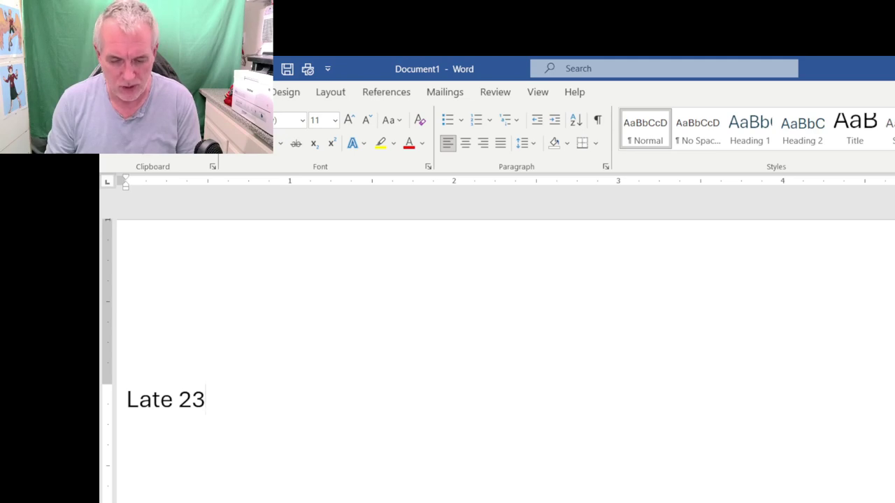
text(rd Cen)
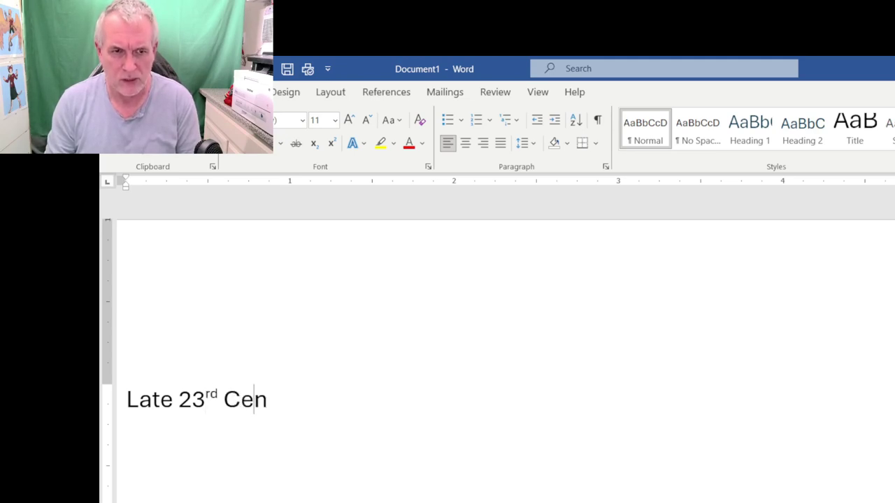
text(tury)
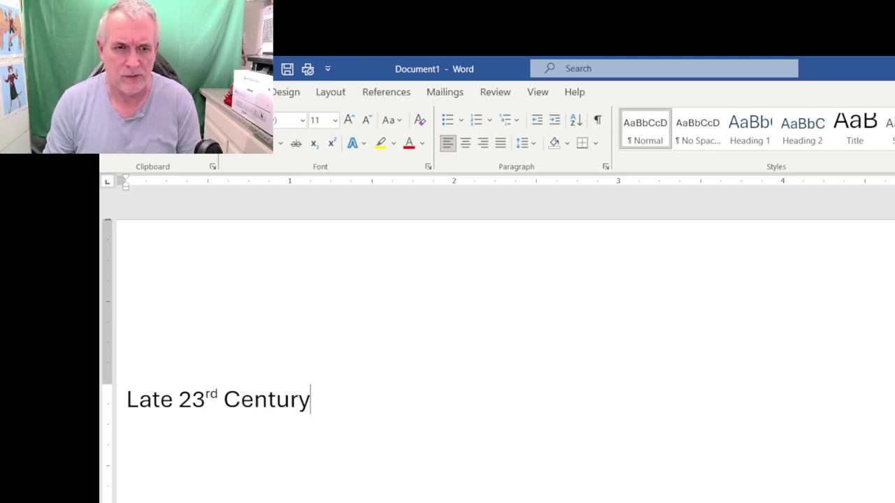
text( 0 )
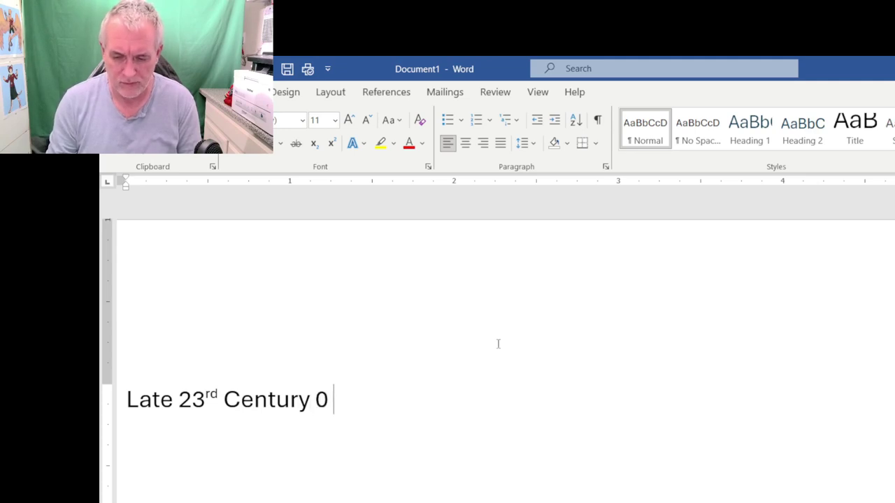
text(P)
key(BackSpace)
key(BackSpace)
key(BackSpace)
text(- Post )
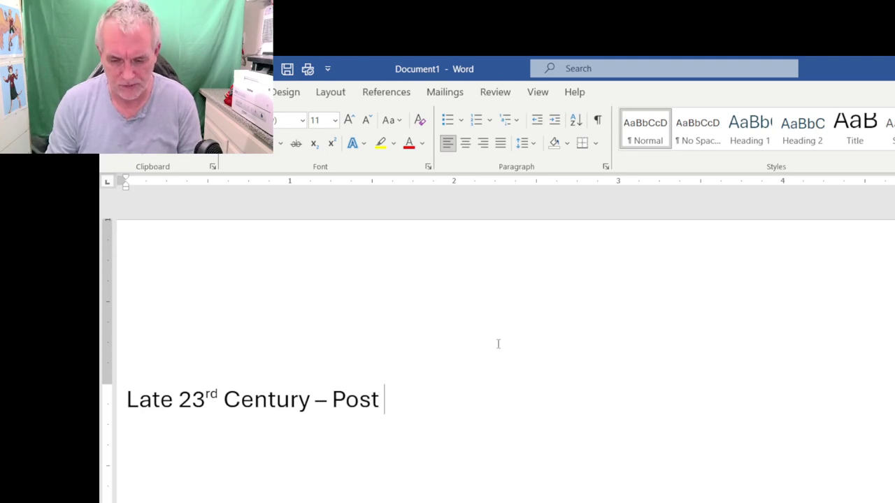
text(ST)
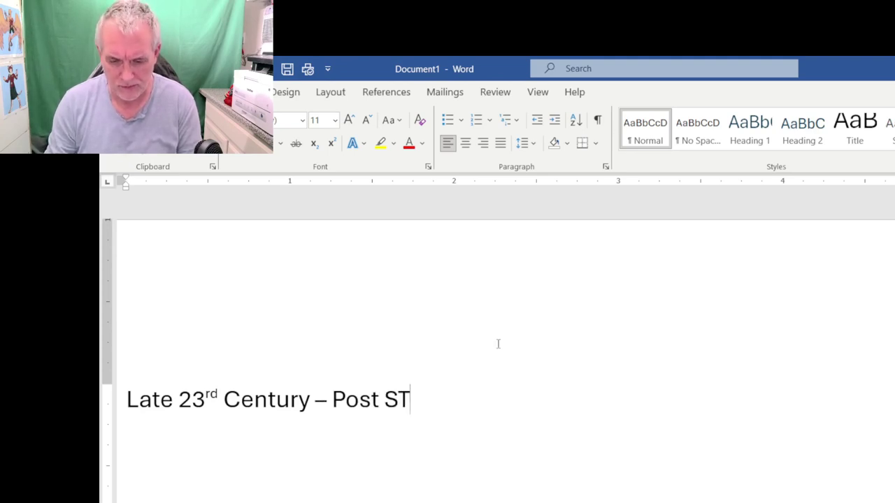
text(6:)
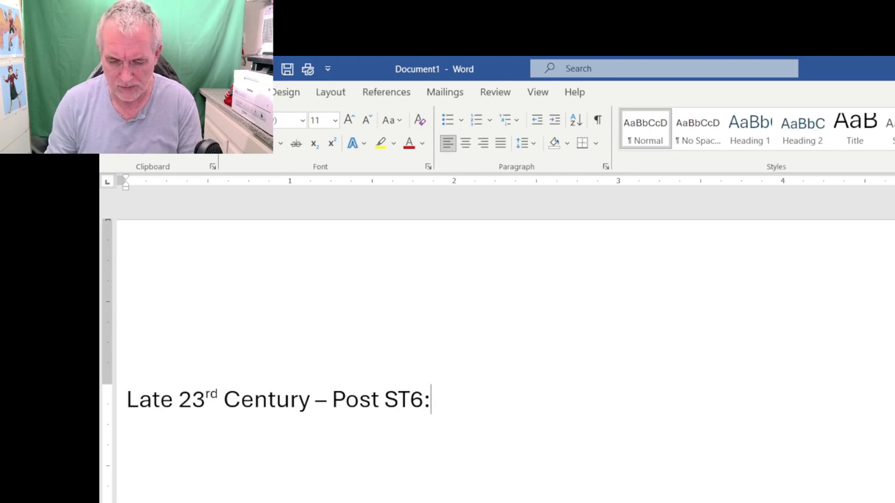
text(TUC)
key(Return)
key(Return)
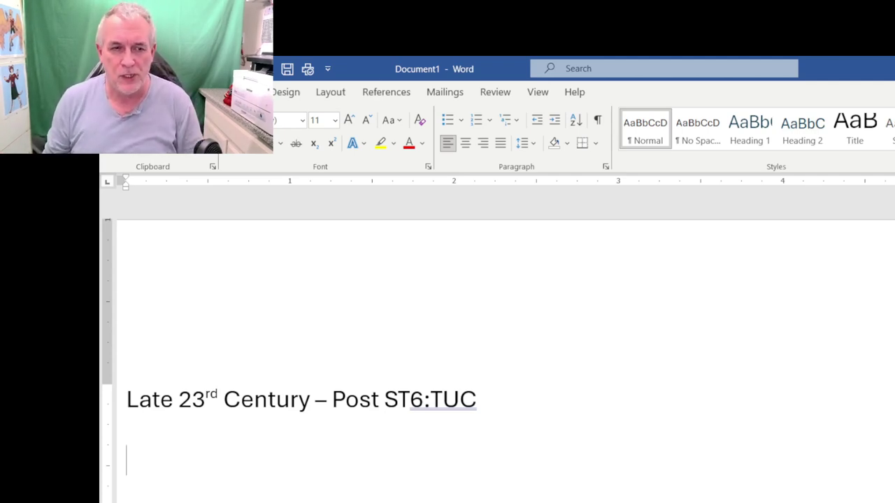
Insert the title "Campaign Notes" above the century line and return to the empty line below it.
click(126, 399)
key(Return)
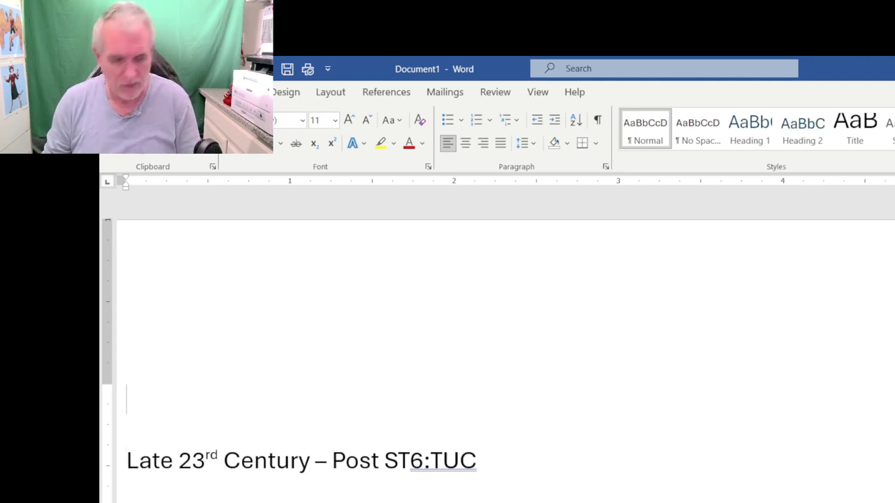
text(Campai)
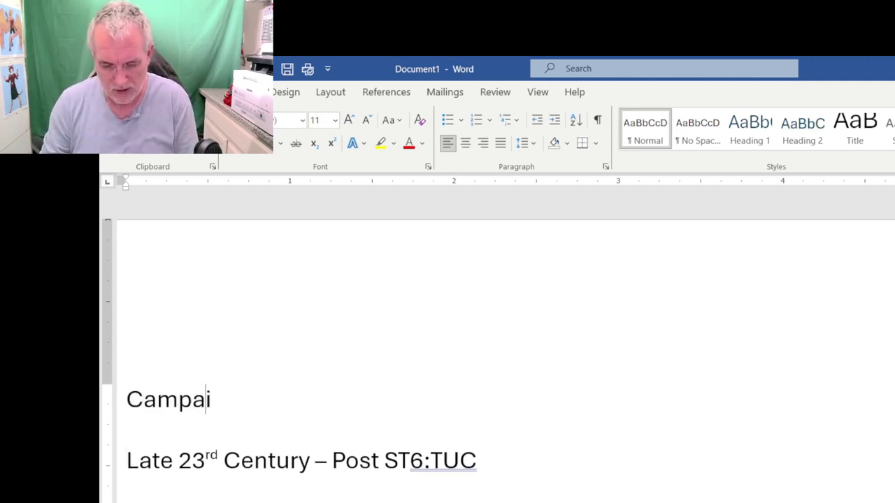
text(gn N)
key(BackSpace)
text(Note)
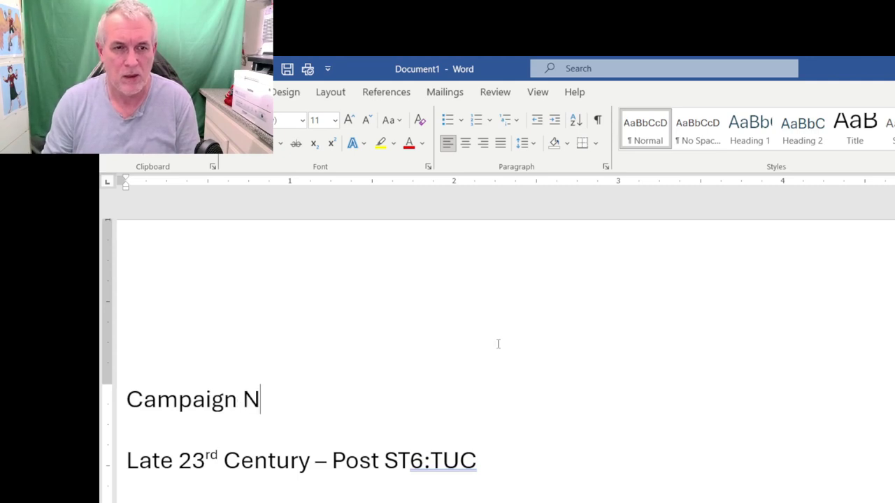
text(s)
key(Down)
key(Down)
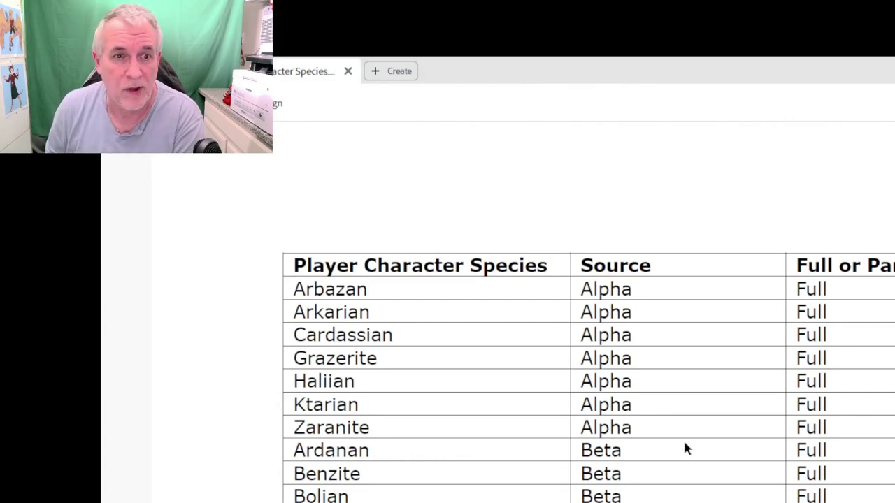
Look through the player character species table, examining the species and their source books from Alpha through Year 5.
scroll(686, 448, down, 2)
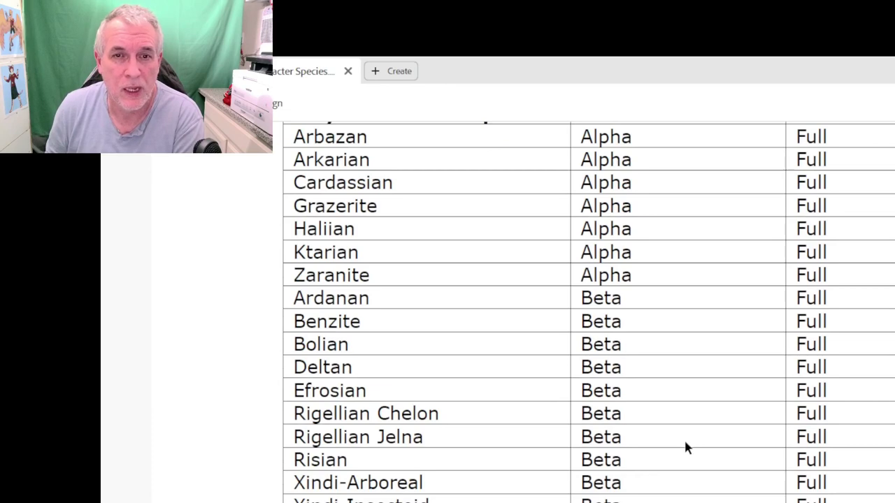
scroll(685, 444, down, 3)
scroll(686, 442, down, 5)
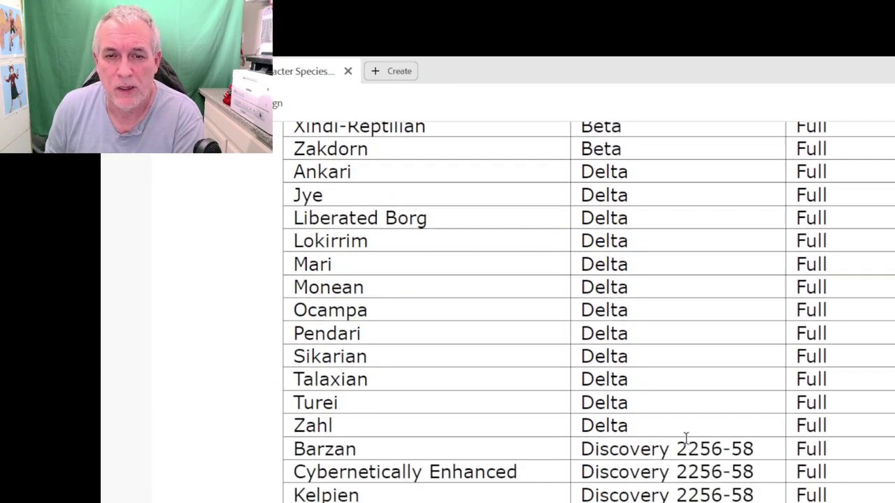
scroll(686, 444, down, 9)
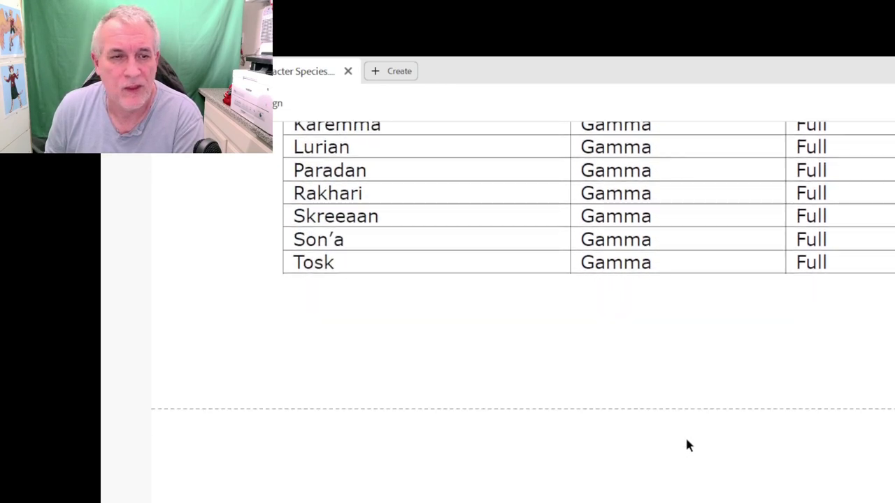
scroll(686, 437, down, 7)
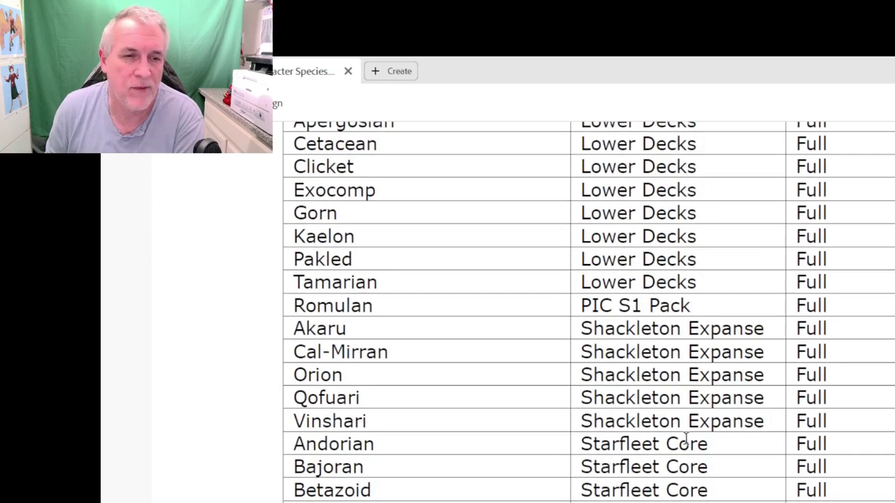
scroll(689, 438, down, 3)
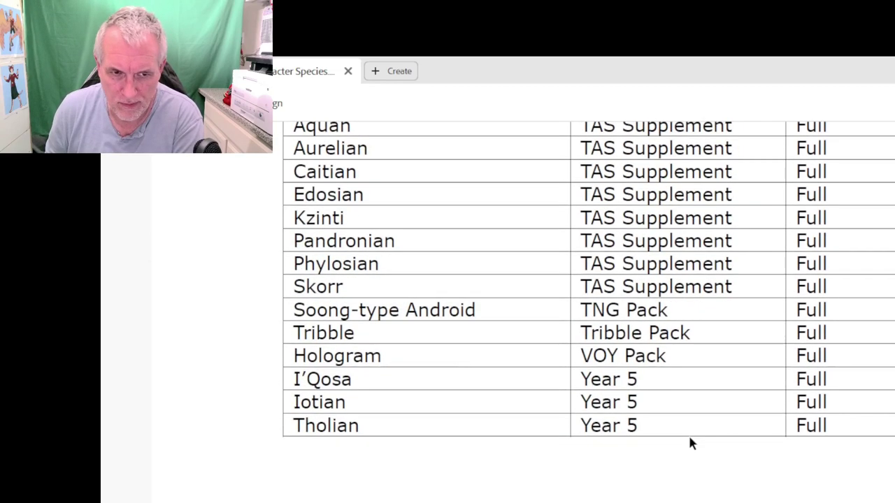
scroll(688, 437, up, 5)
scroll(689, 438, up, 10)
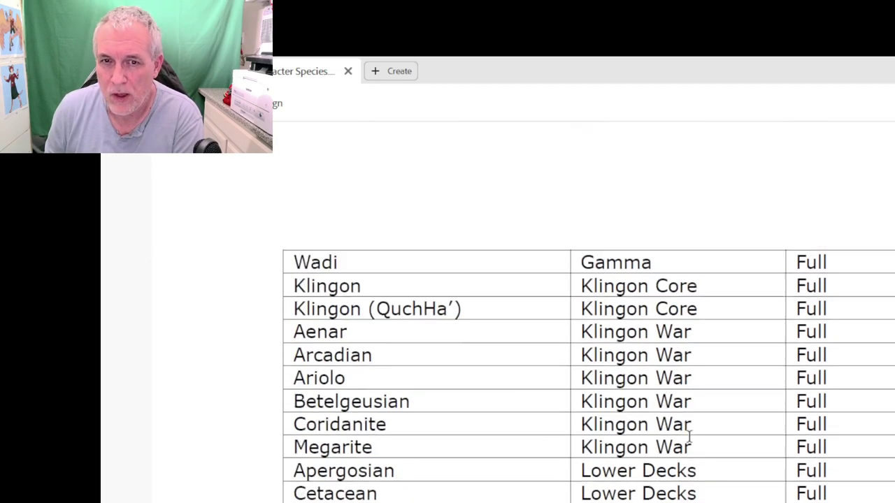
scroll(689, 439, up, 10)
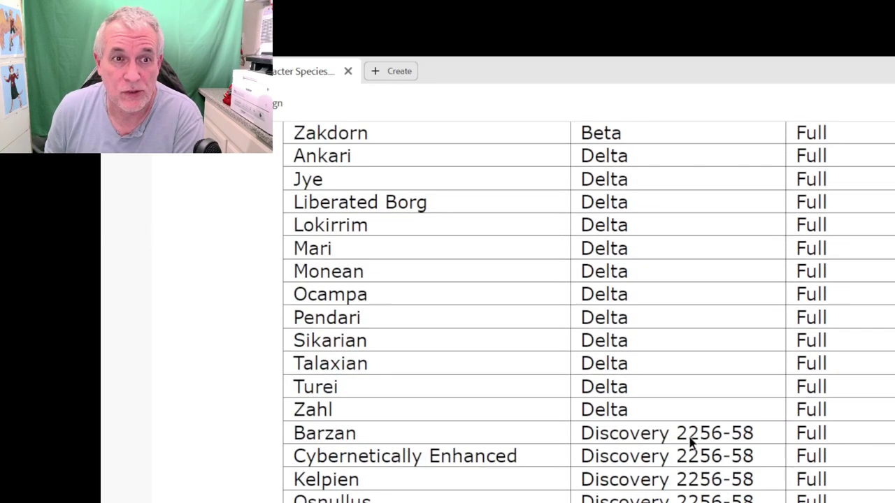
scroll(689, 443, up, 2)
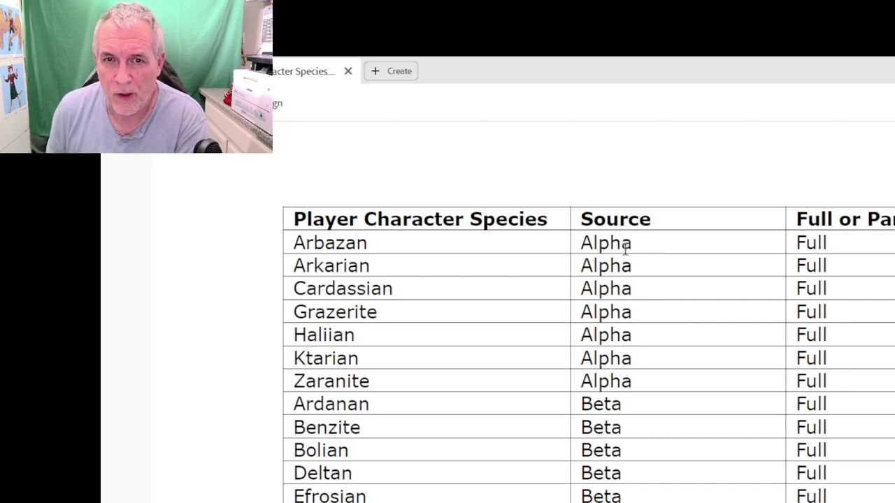
scroll(662, 267, down, 4)
scroll(662, 267, down, 3)
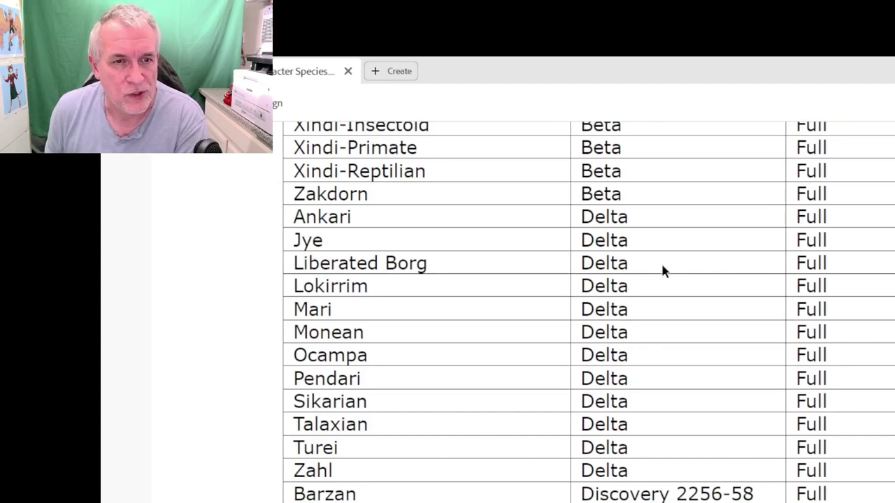
scroll(661, 262, up, 6)
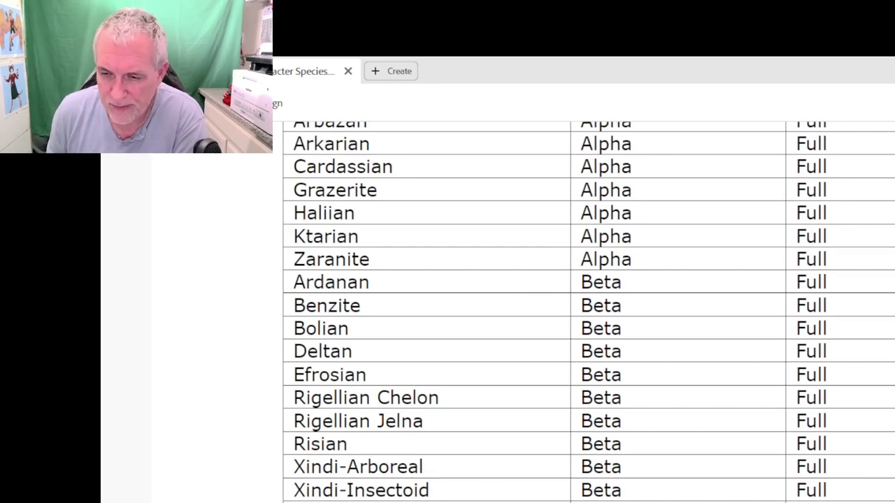
Switch back to the Word document and add an "Allowed Species" heading line below the century line.
key(alt+Tab)
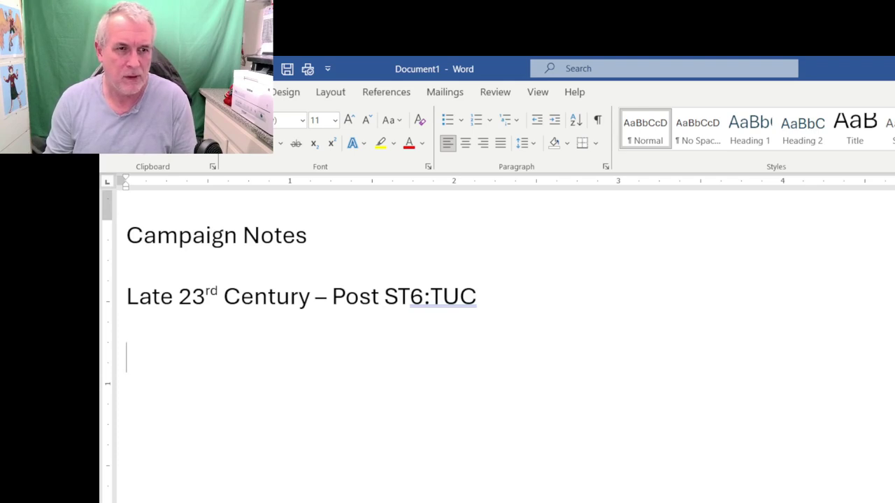
text(Allowed)
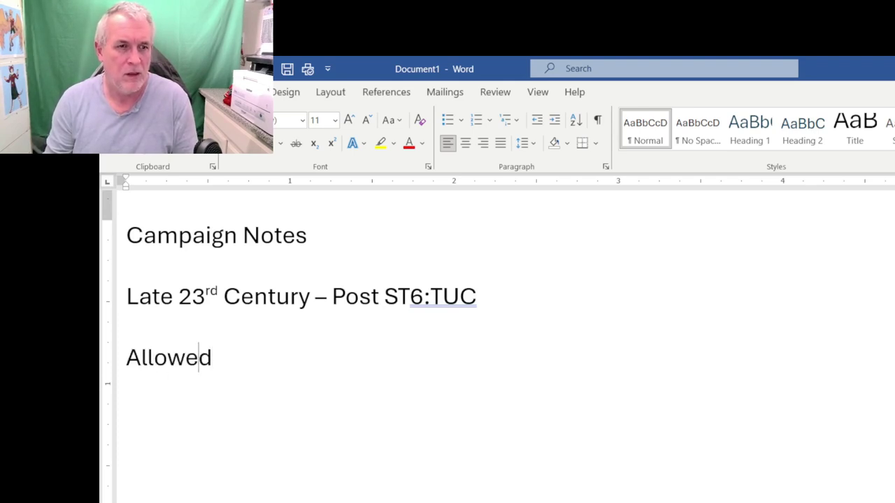
text( Species)
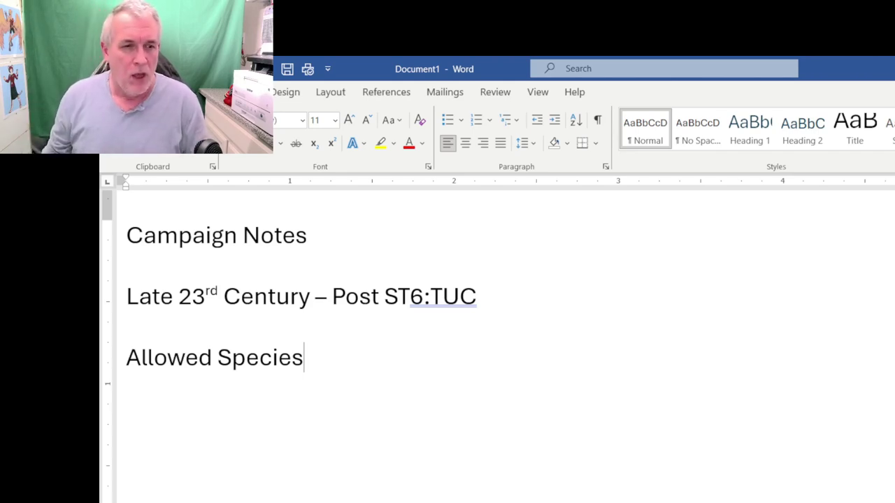
key(Return)
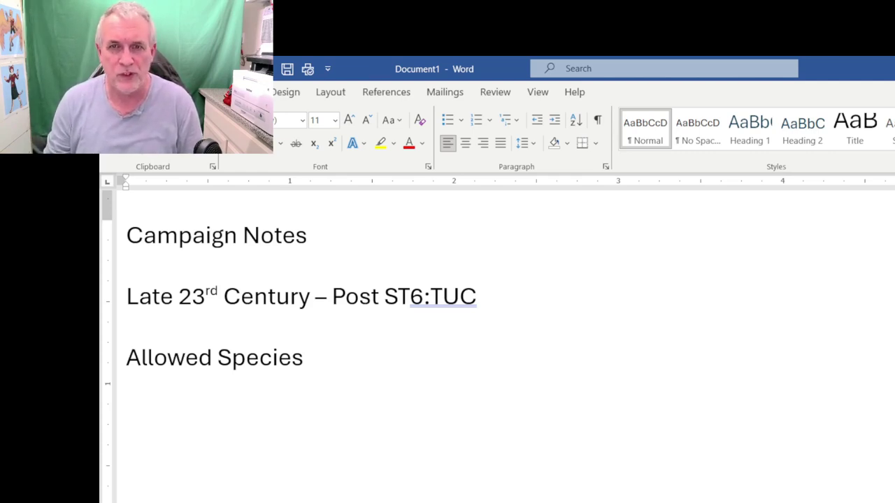
List Human as the first entry under the Allowed Species heading.
text(Hunm)
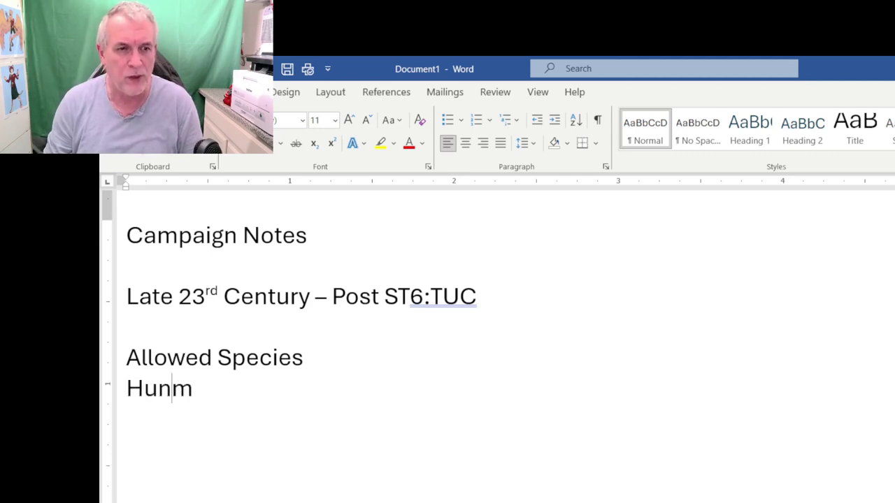
key(BackSpace)
key(BackSpace)
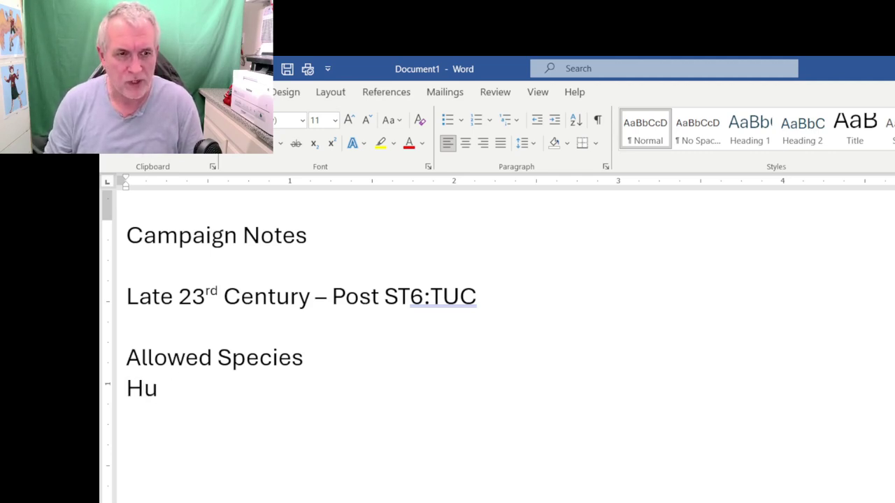
text(man)
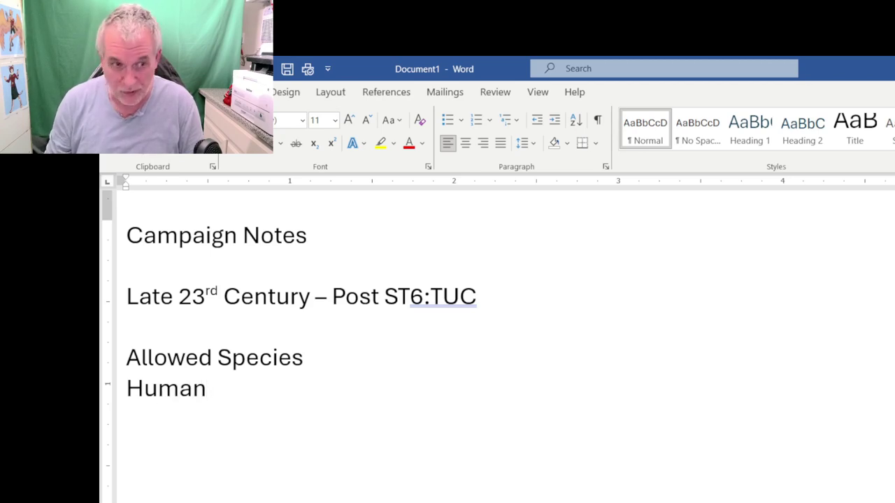
key(Return)
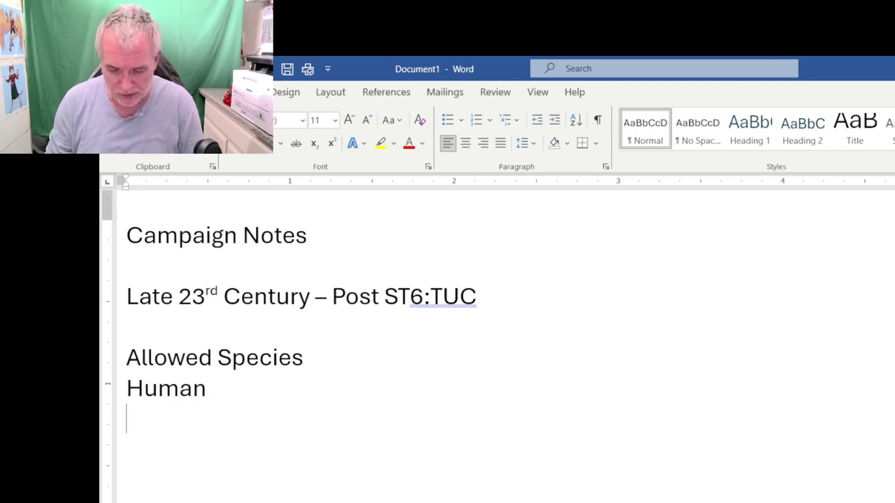
Add Andorian, Vulcan and Tellarite below Human, each on its own line.
text(A)
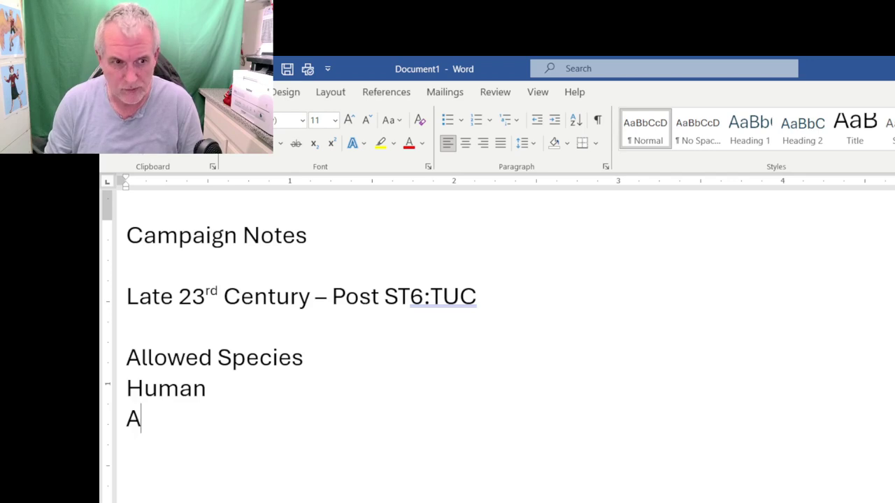
text(ndorian)
key(Return)
text(Vukc)
key(BackSpace)
key(BackSpace)
text(lcan)
key(Return)
text(Tellarite)
key(Return)
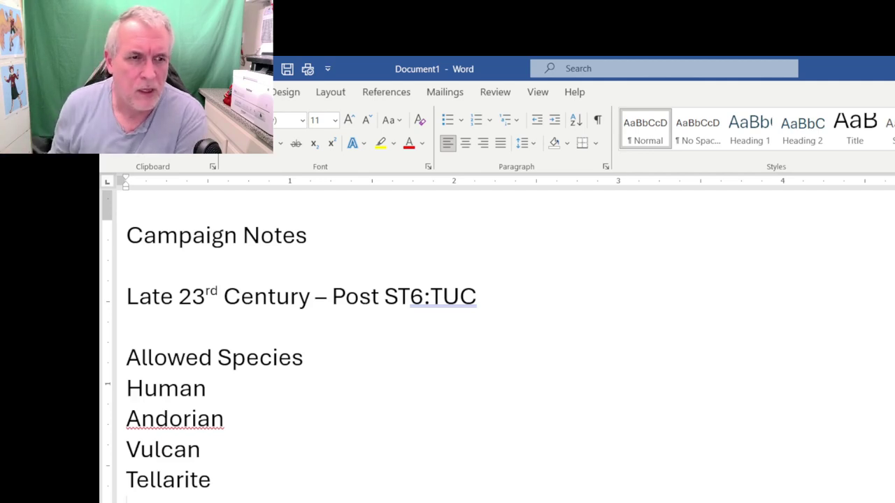
Make the Allowed Species heading line bold.
click(116, 363)
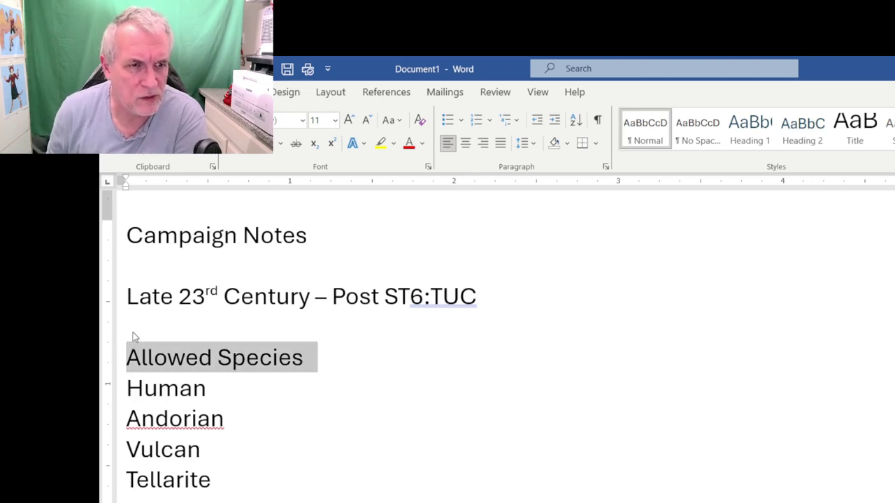
key(ctrl+b)
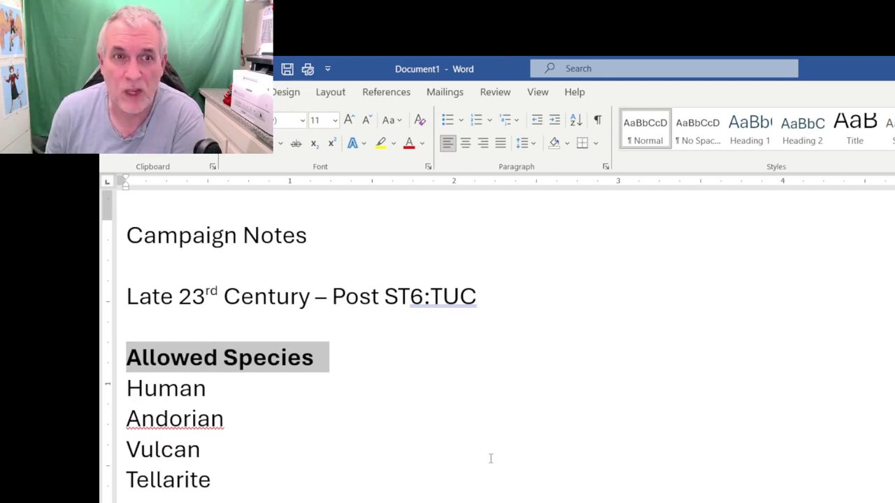
Add Aenar, Trill and Betazoid to the allowed species list below Tellarite, each on its own line.
click(126, 499)
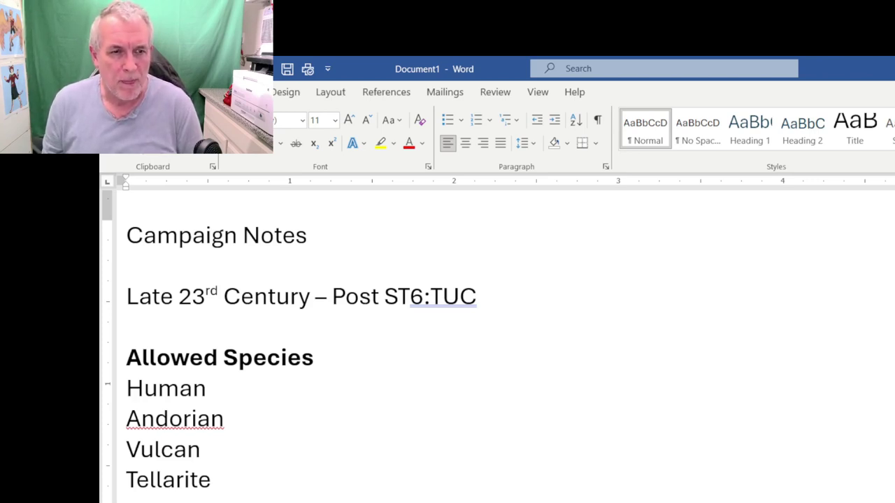
key(Return)
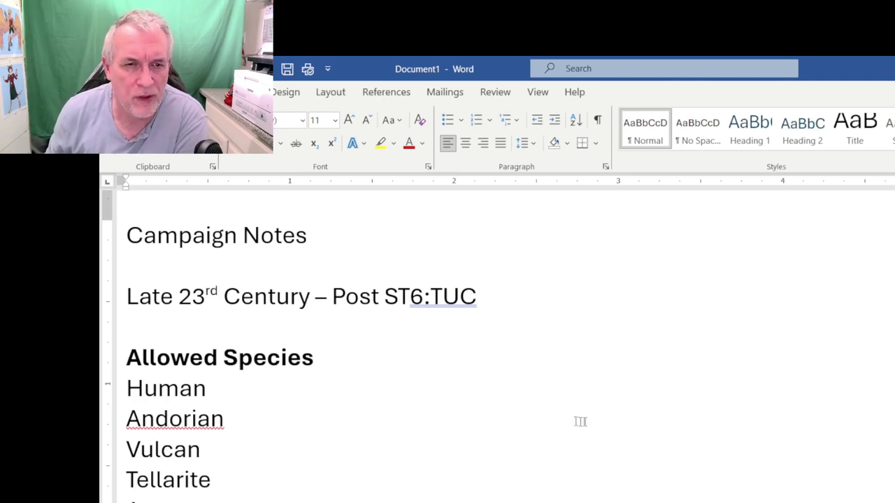
scroll(590, 423, down, 1)
scroll(589, 424, down, 1)
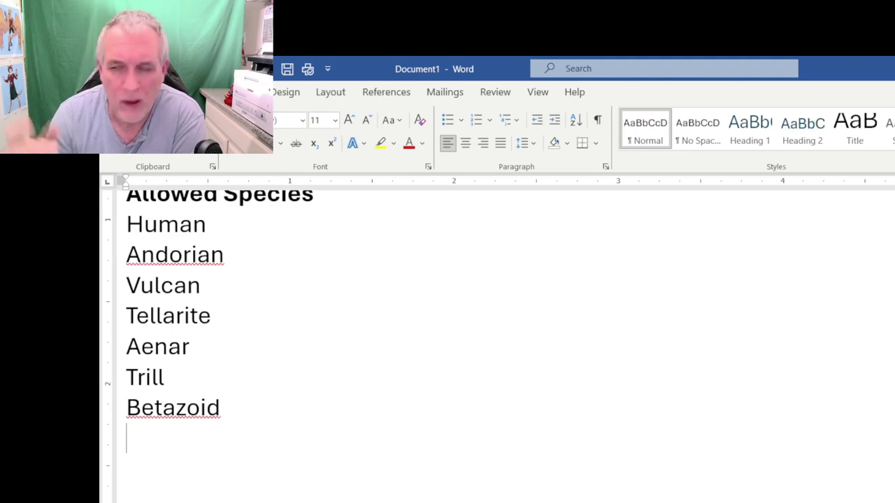
scroll(448, 349, up, 2)
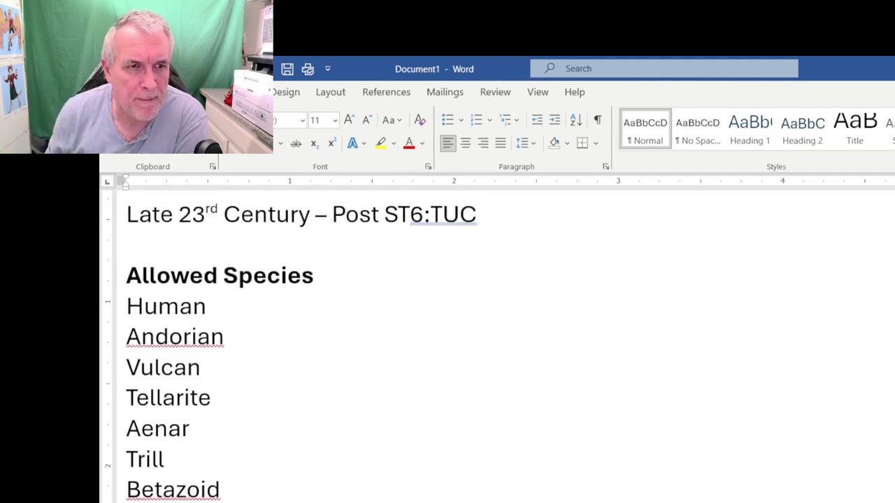
scroll(447, 350, down, 2)
scroll(447, 349, up, 2)
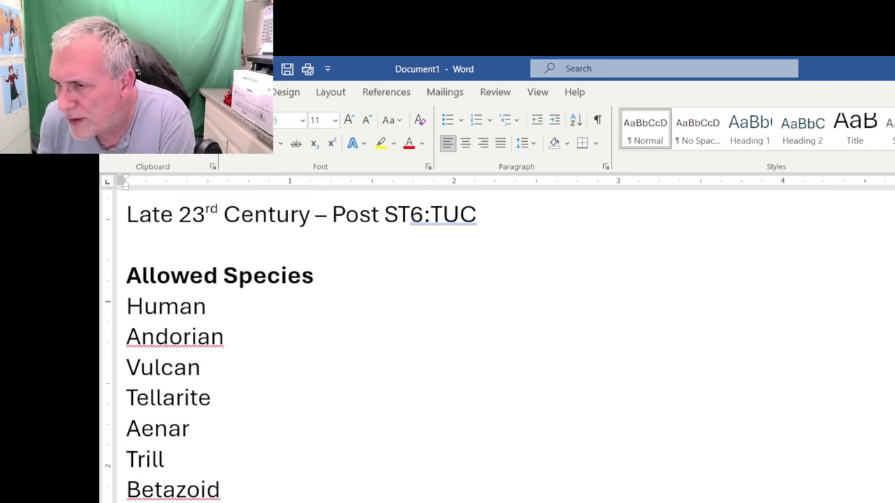
scroll(447, 350, down, 2)
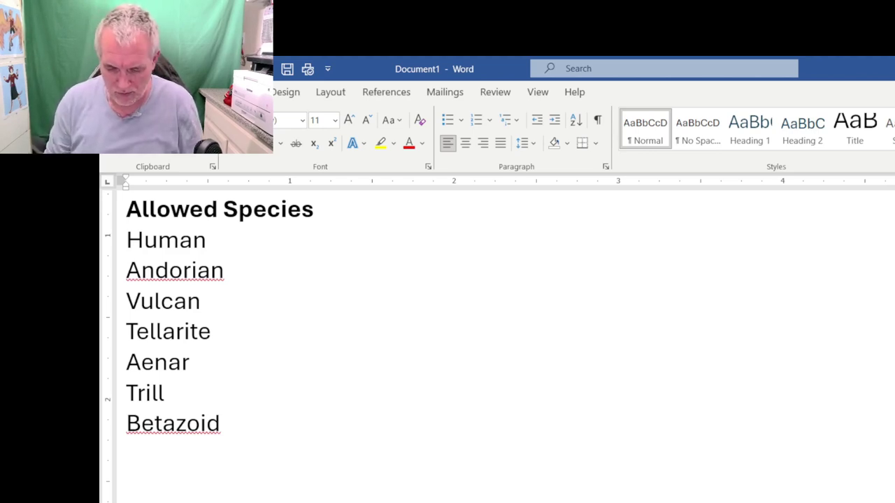
Add Klingon and Denobulan to the species list below Betazoid, each on its own line.
text(Kl)
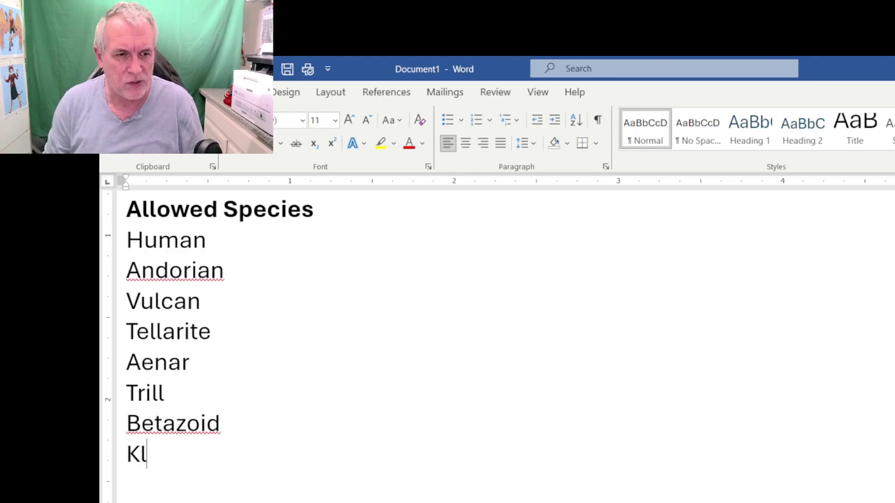
text(ingon)
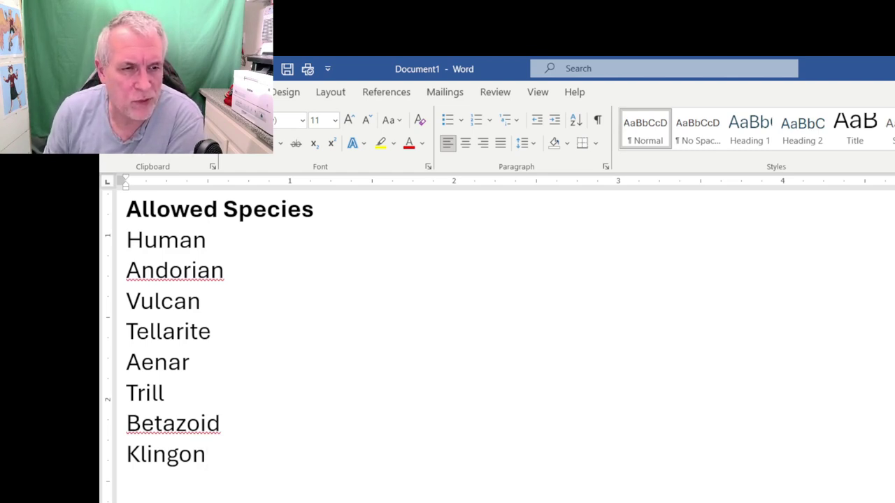
key(Return)
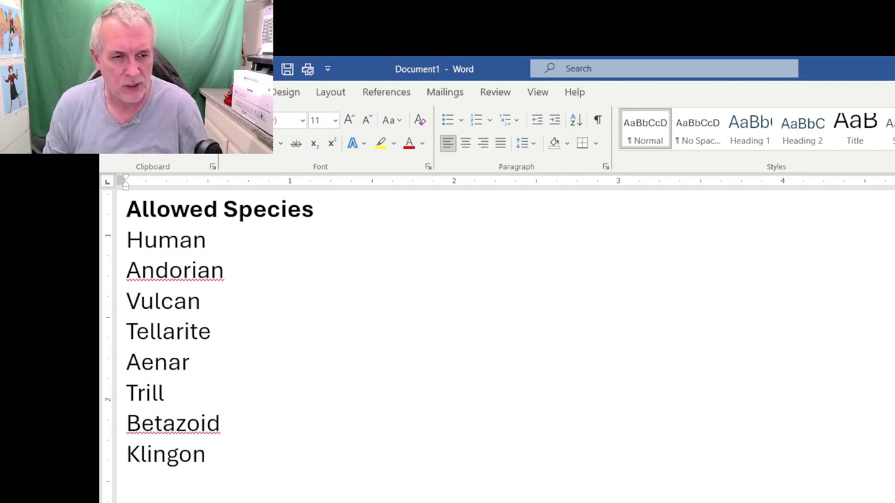
text(Denoi)
key(BackSpace)
text(bulan)
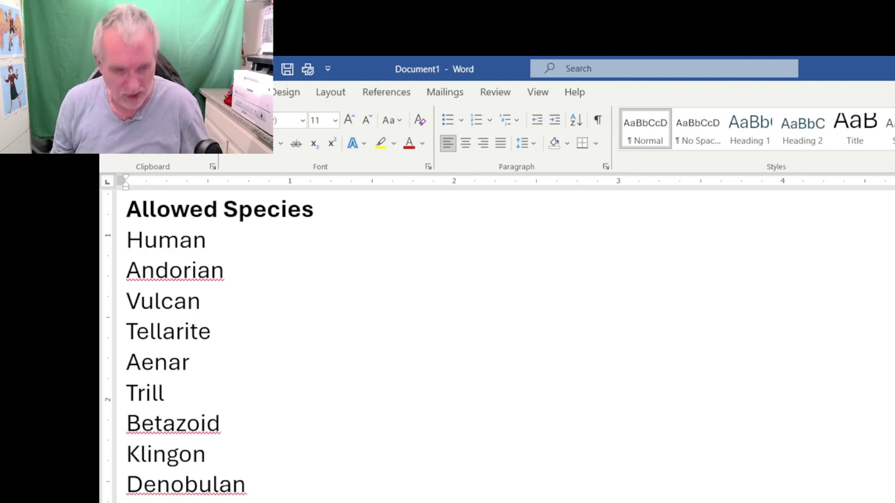
Review the allowed species entries line by line from Denobulan up to Human and back down the list.
key(Home)
key(Up)
key(Up)
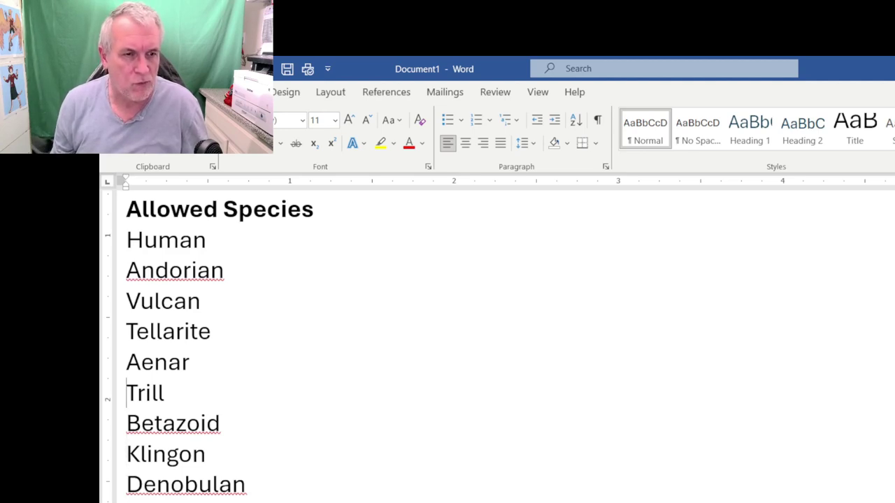
key(Up)
key(Up)
key(Up)
key(Up)
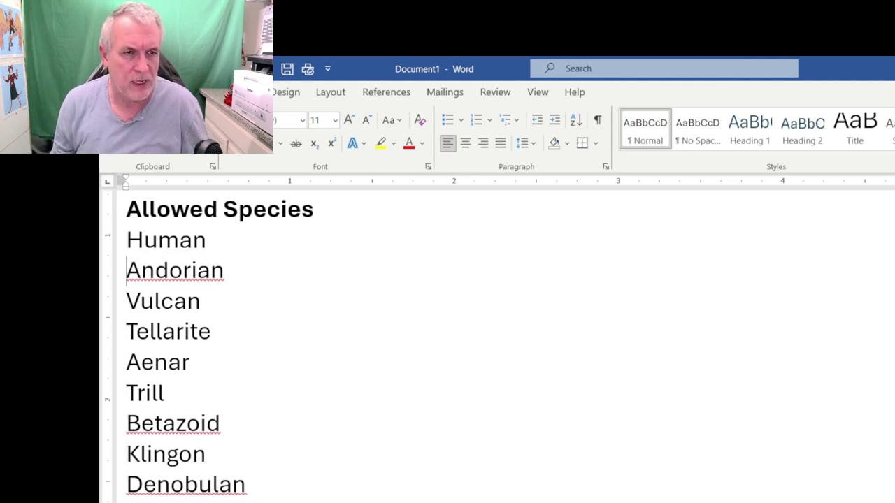
click(127, 484)
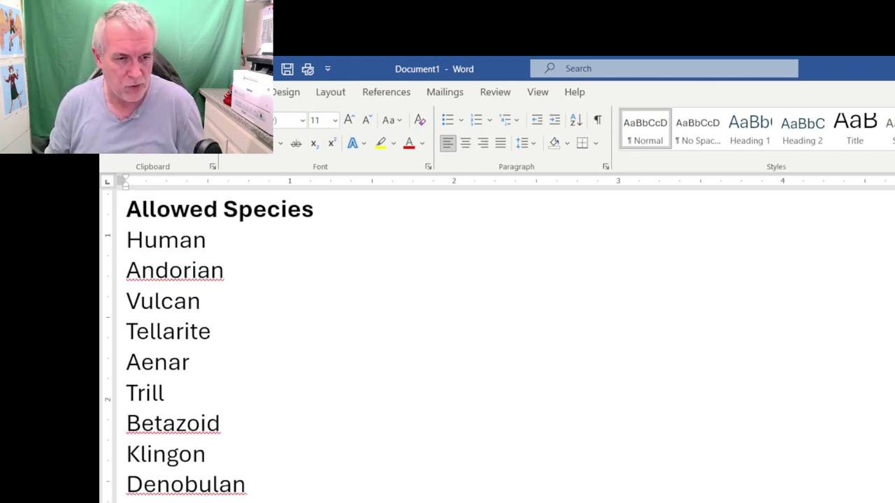
key(Up)
key(Up)
key(Up)
key(Up)
key(Up)
key(Up)
key(Up)
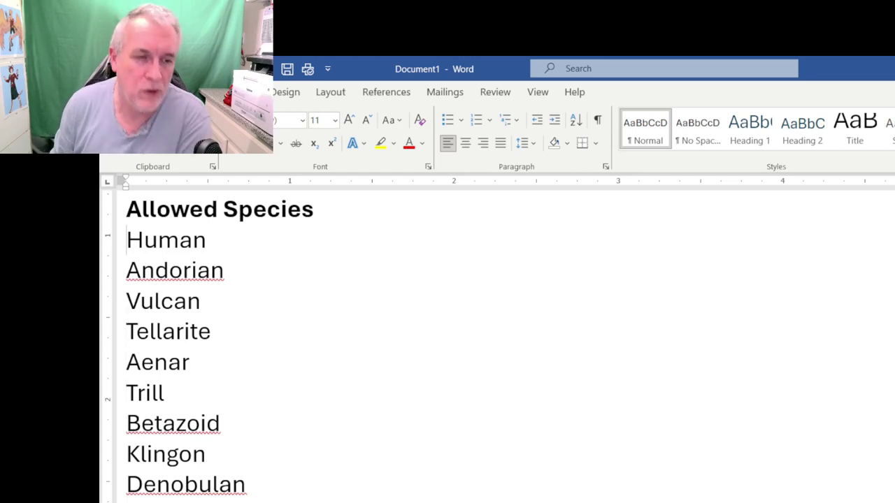
key(Down)
key(Down)
key(Down)
key(Down)
key(Down)
key(Down)
key(Down)
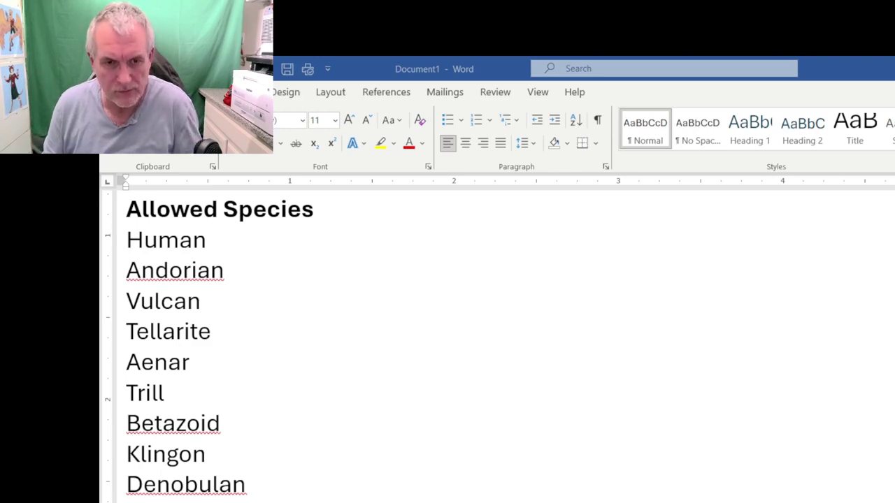
Switch to the player character species table and look through it from the Alpha entries down to the TAS Supplement entries.
key(alt+Tab)
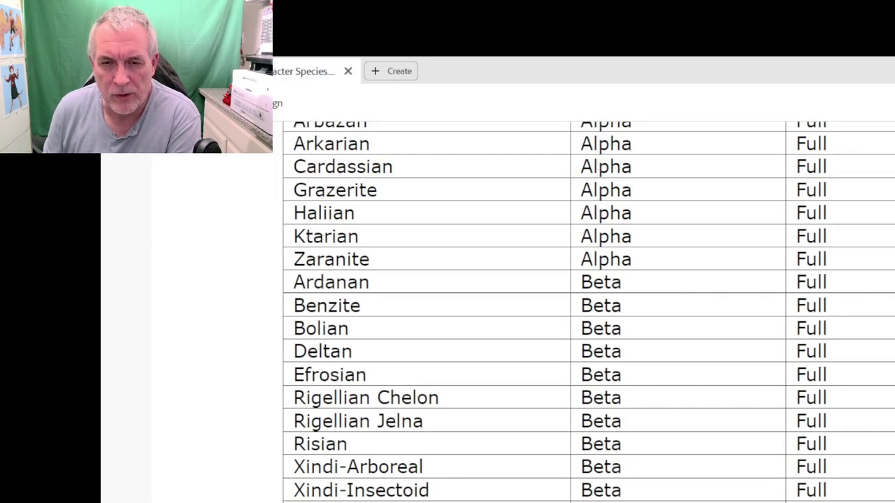
scroll(629, 438, up, 2)
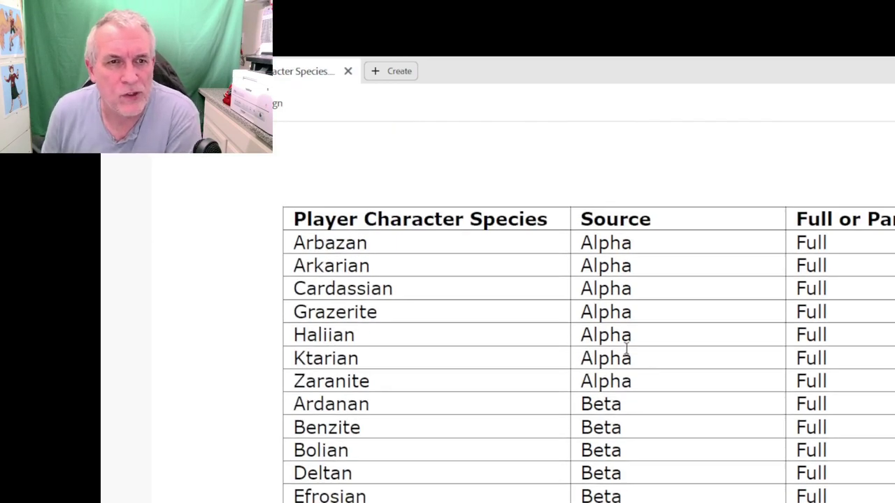
scroll(572, 328, down, 1)
scroll(572, 329, down, 1)
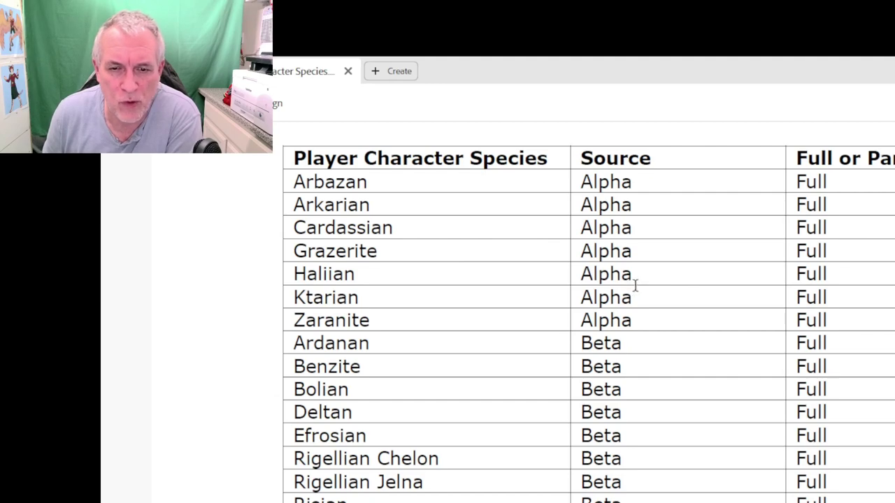
scroll(638, 287, down, 15)
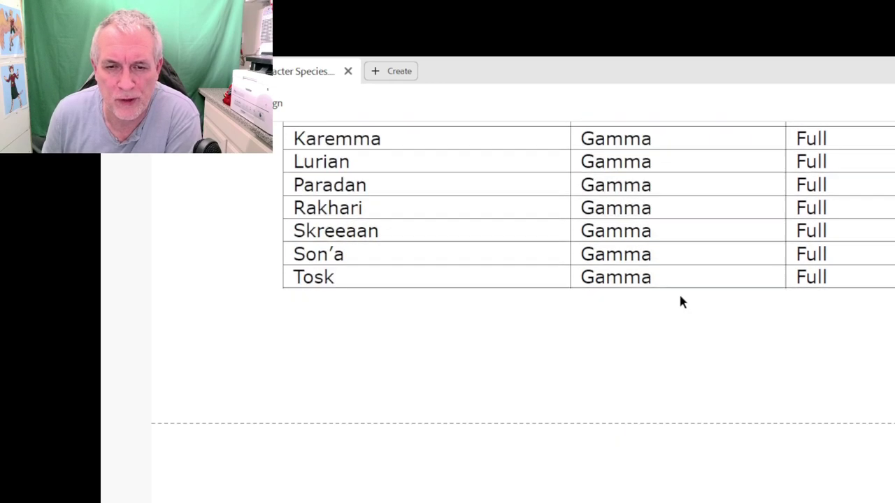
scroll(681, 295, down, 10)
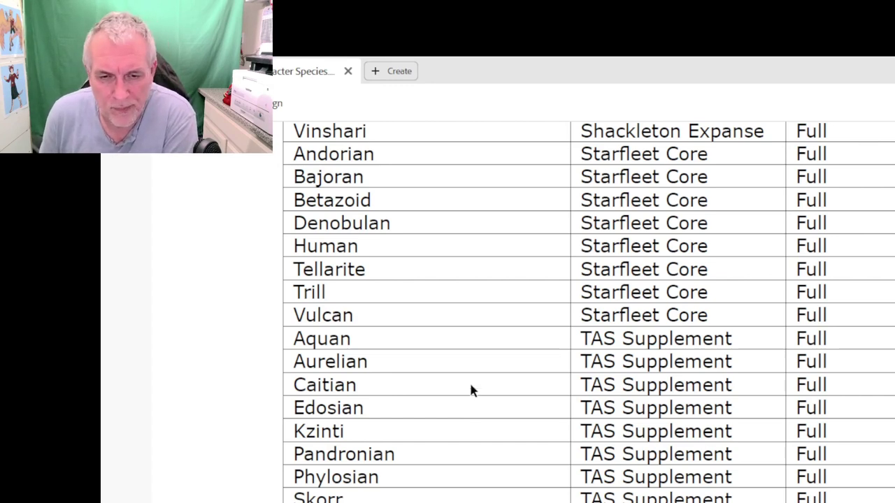
Examine the species table backwards from the Starfleet Core entries to the Klingon War and Klingon Core entries.
scroll(469, 386, up, 1)
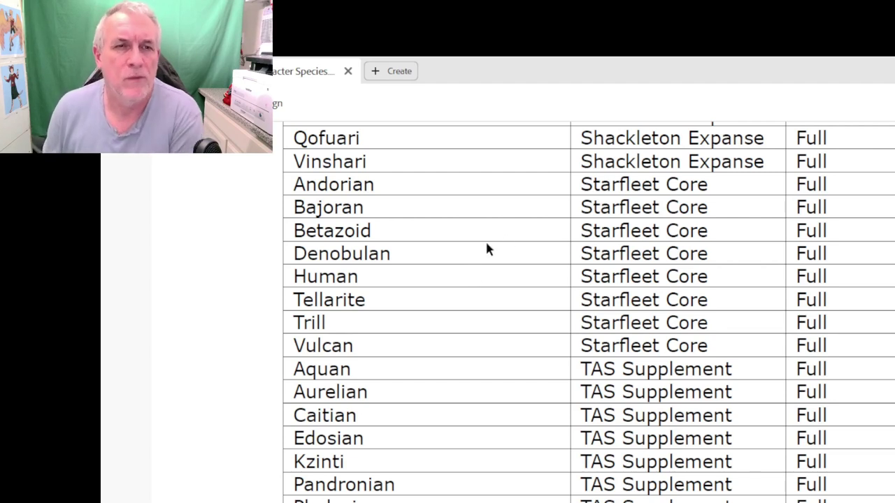
scroll(584, 213, up, 1)
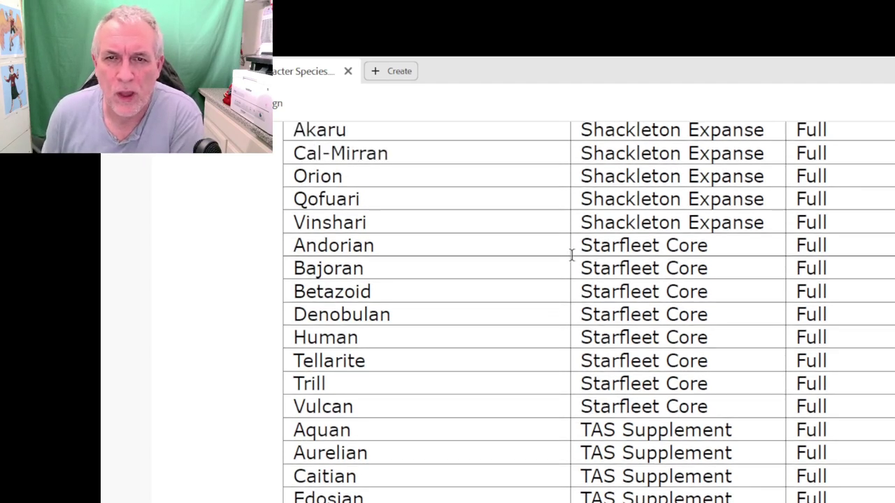
scroll(573, 249, up, 1)
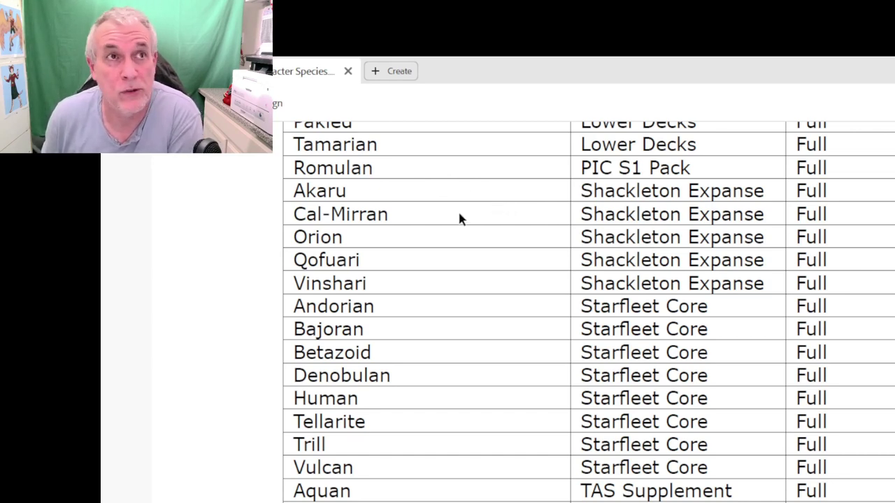
scroll(459, 214, up, 3)
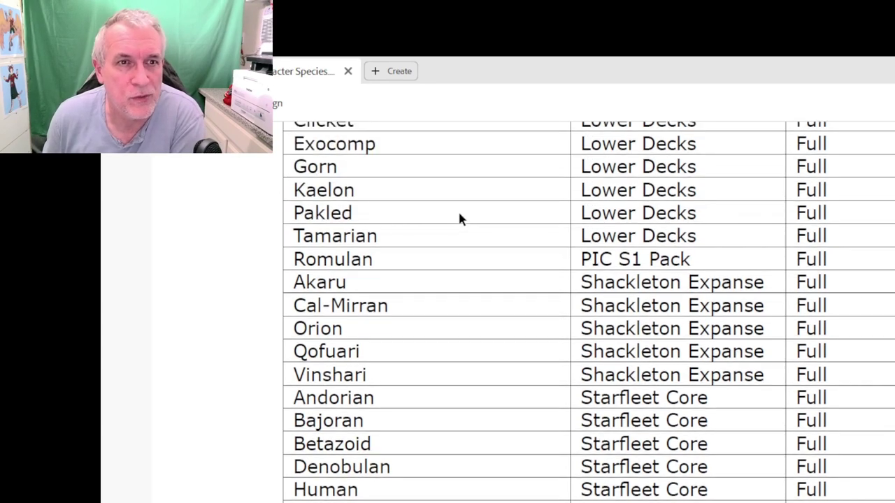
scroll(469, 225, up, 2)
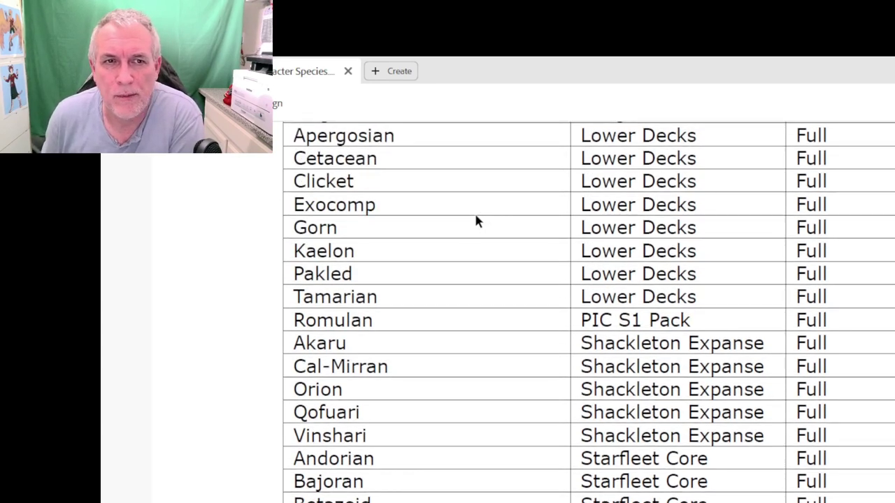
scroll(476, 221, up, 2)
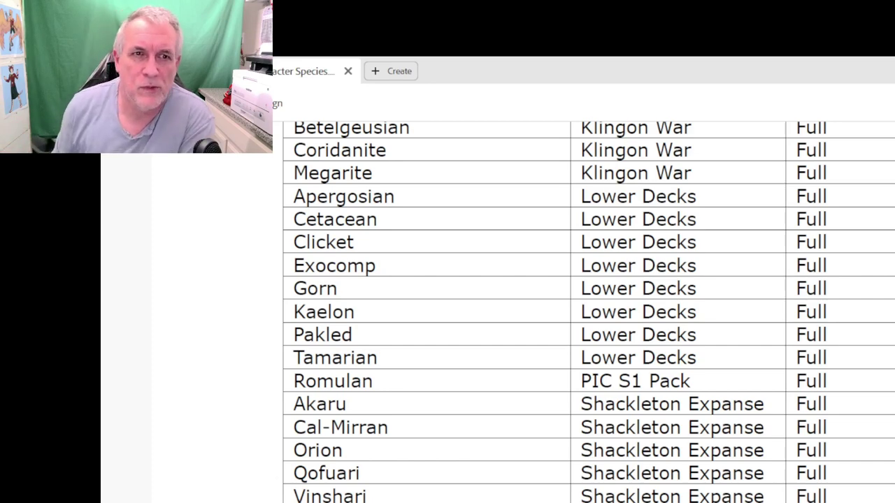
scroll(579, 418, up, 3)
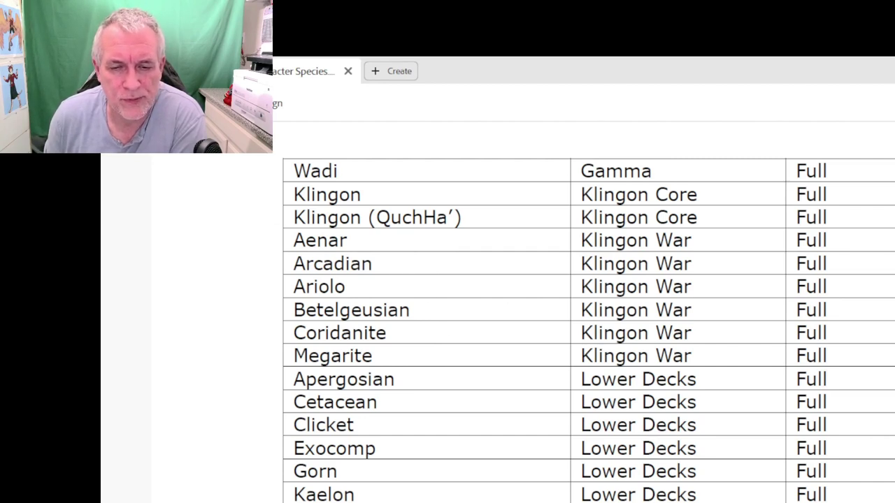
Switch back to the Word document and add Arcadian to the species list below Edosian.
key(alt+Tab)
scroll(185, 294, up, 1)
scroll(185, 294, down, 1)
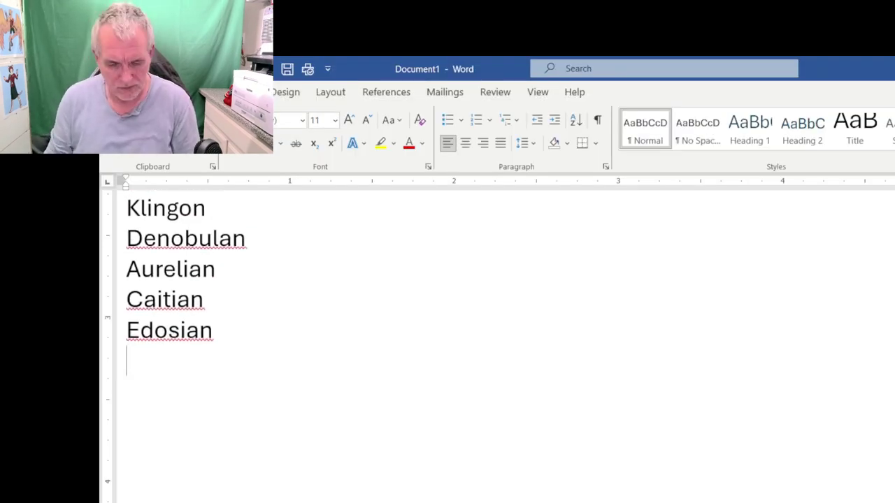
text(Arc)
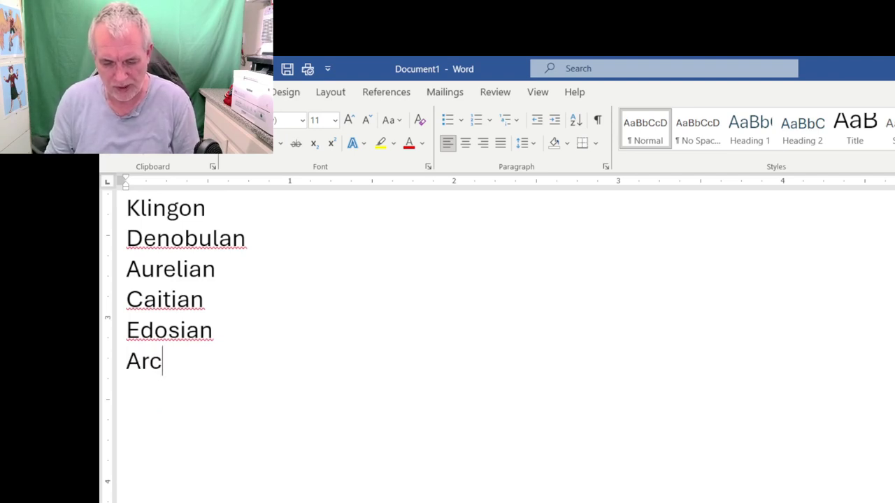
text(adi)
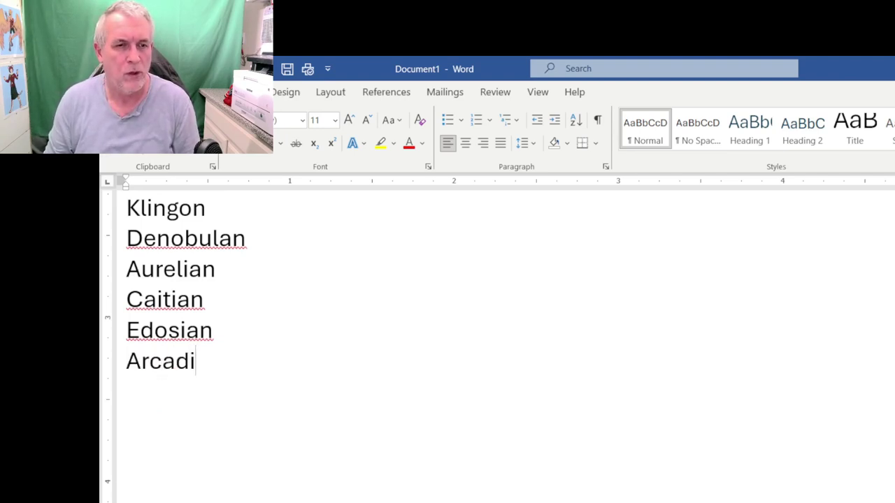
text(an)
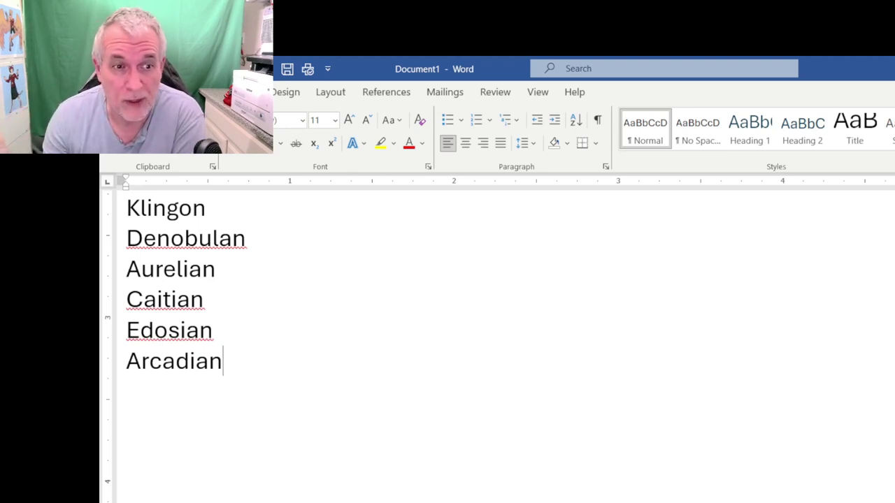
key(Return)
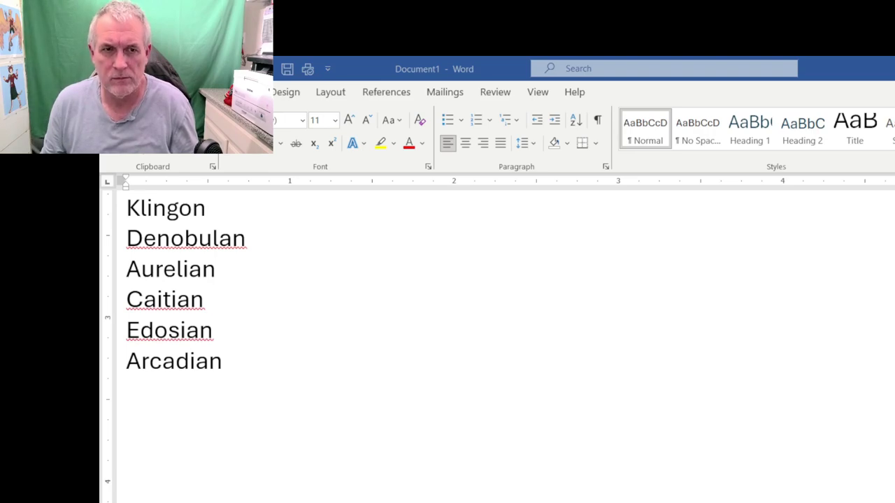
Switch to the player character species table and look through it backwards from the Klingon War entries to the Discovery 2256-58 entries.
key(alt+Tab)
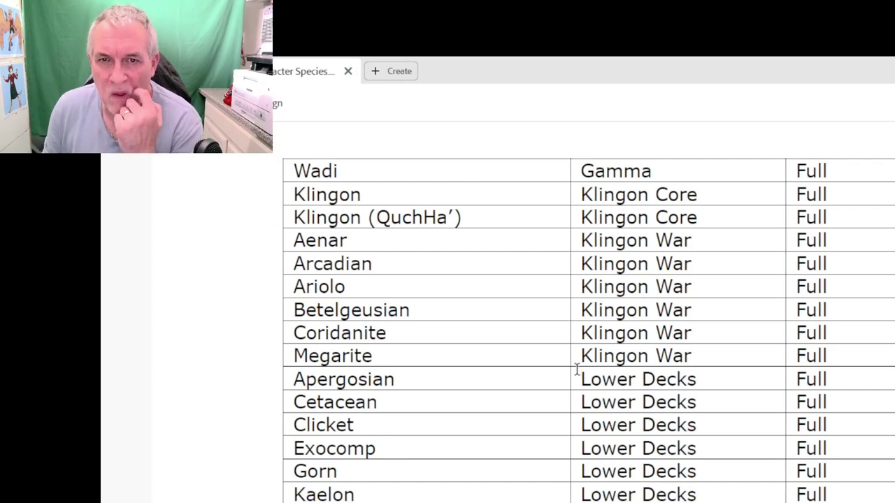
scroll(748, 294, up, 5)
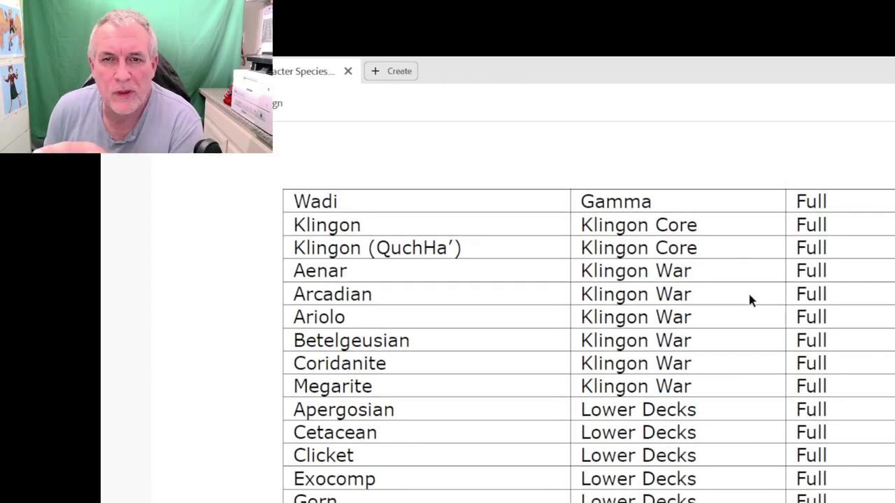
scroll(720, 301, up, 4)
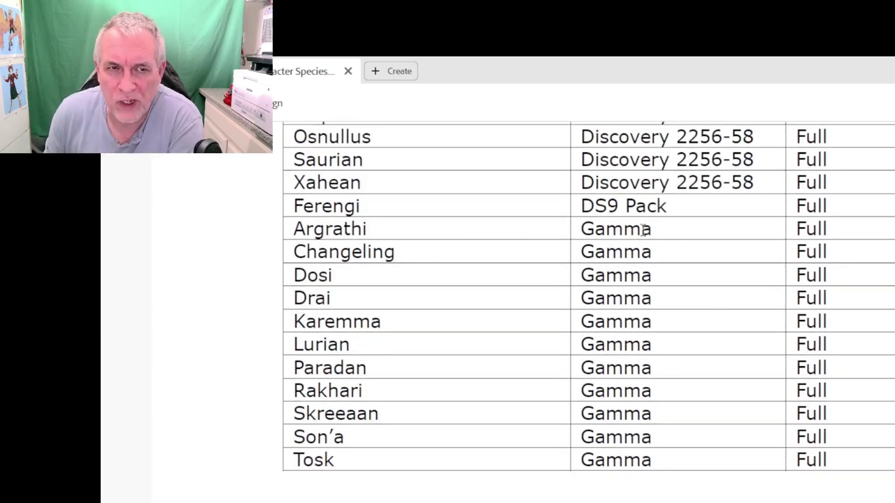
scroll(702, 400, up, 3)
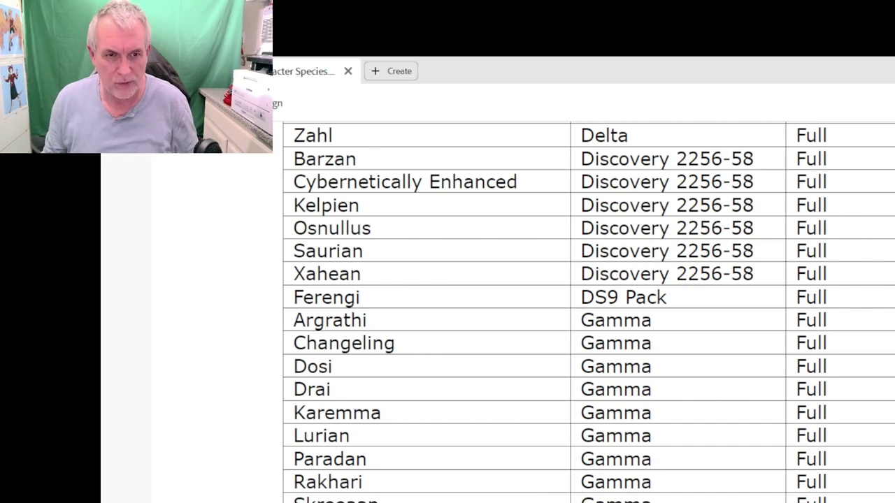
Switch back to the Word document and add Barzan, Kelpien and Saurian on separate lines below Arcadian.
key(alt+Tab)
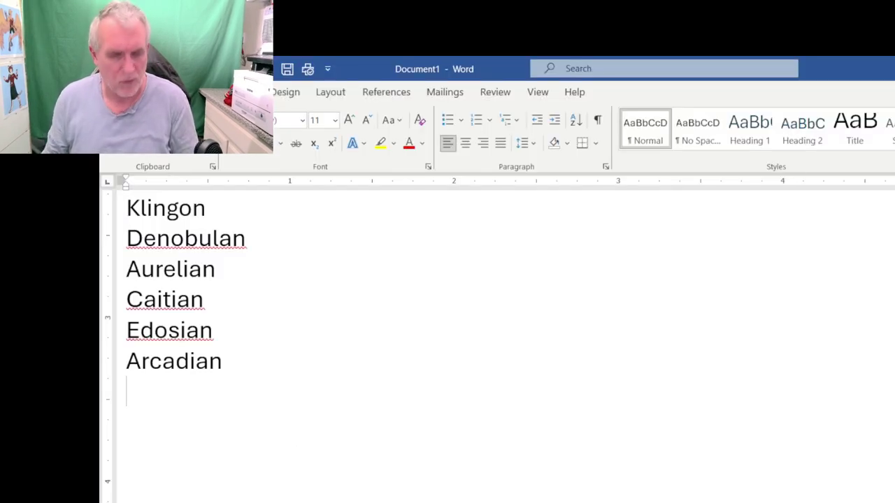
text(Barzan)
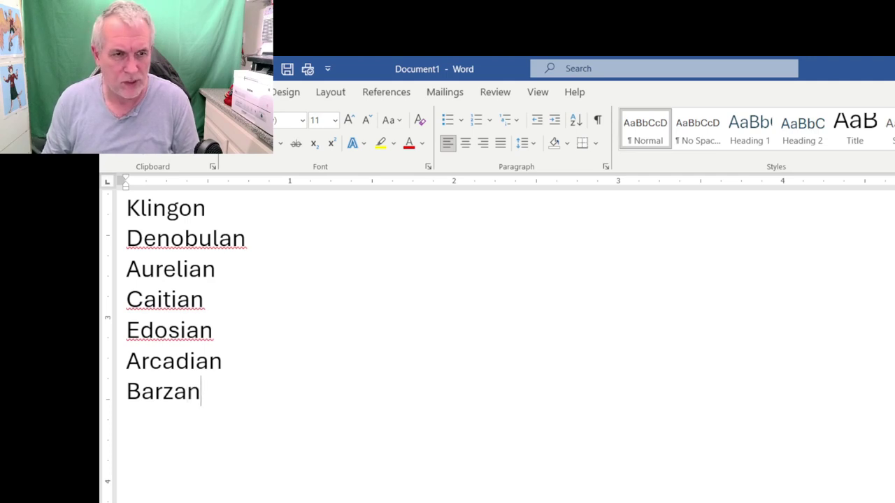
key(Return)
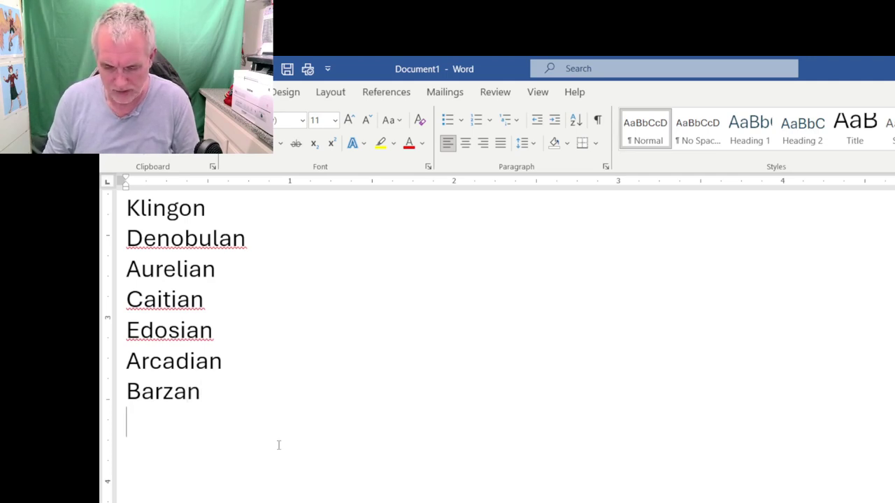
text(Kelpien)
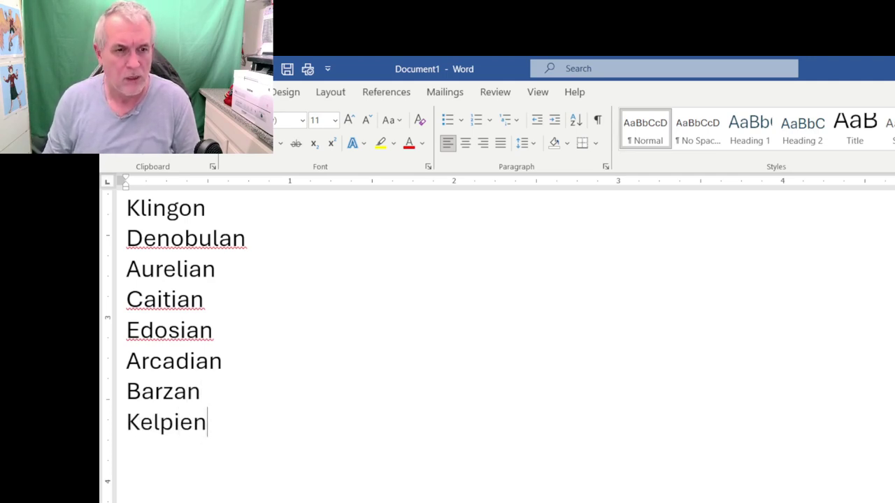
key(Return)
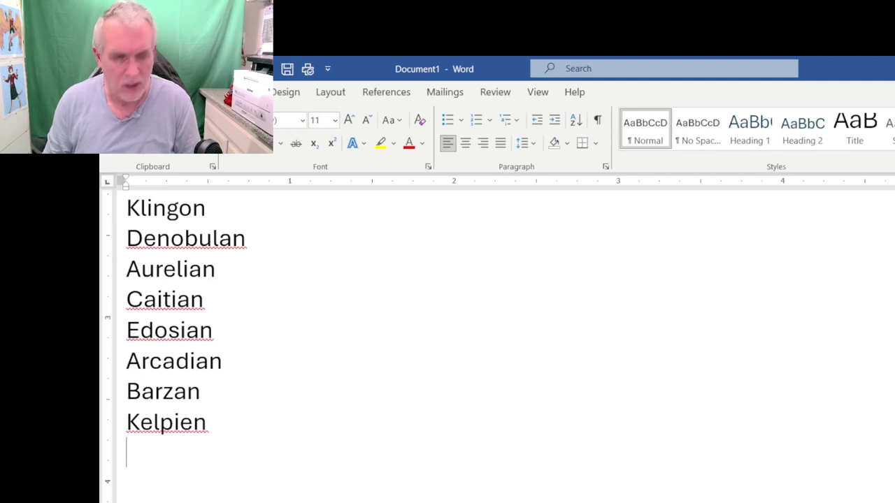
text(Sau)
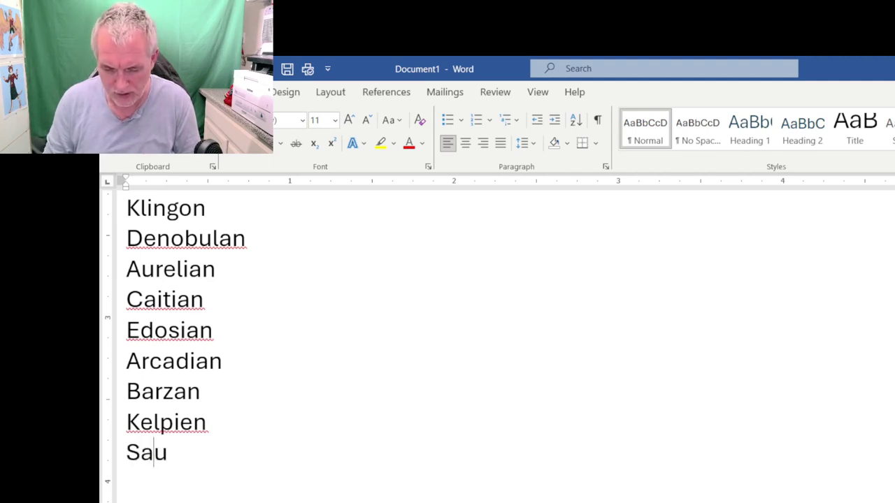
text(rian)
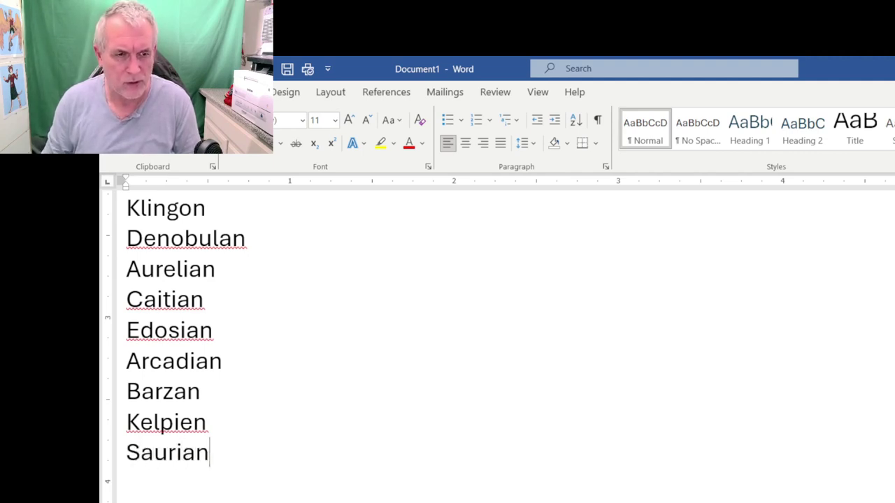
key(Return)
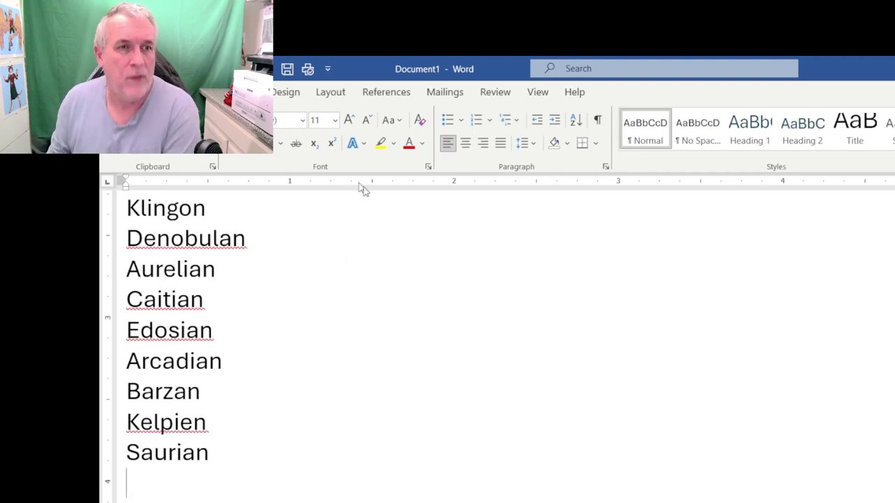
Review the allowed species list up and down, including the entries between Andorian and Saurian.
scroll(361, 224, up, 2)
scroll(357, 251, up, 3)
scroll(357, 251, down, 2)
scroll(357, 251, up, 1)
scroll(357, 251, down, 1)
scroll(357, 251, down, 4)
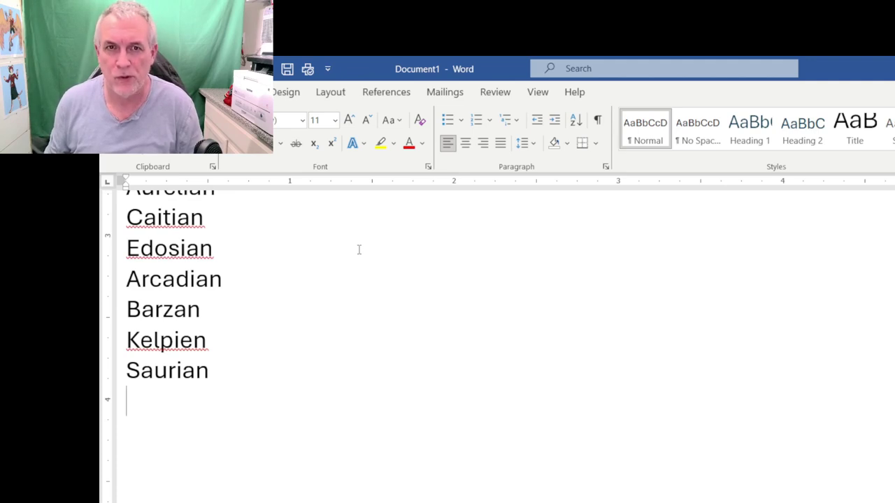
scroll(608, 422, up, 3)
scroll(607, 422, up, 2)
scroll(609, 413, down, 3)
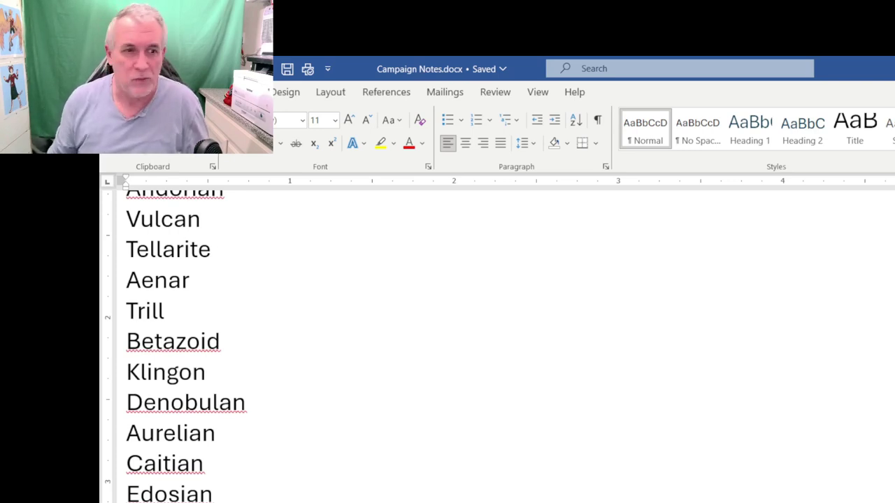
Sort all the allowed species entries, from Human through Saurian, alphabetically in ascending order.
scroll(606, 405, up, 5)
click(312, 364)
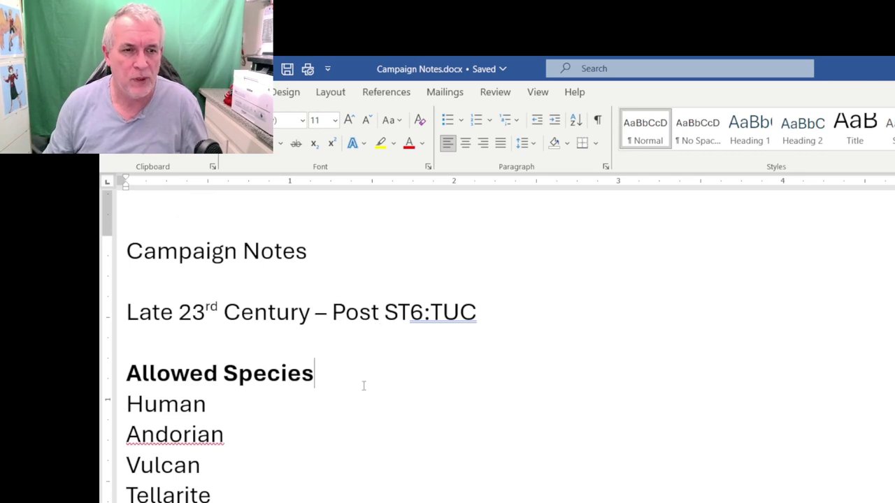
key(Down)
key(Left)
key(Left)
key(Left)
key(Left)
key(Left)
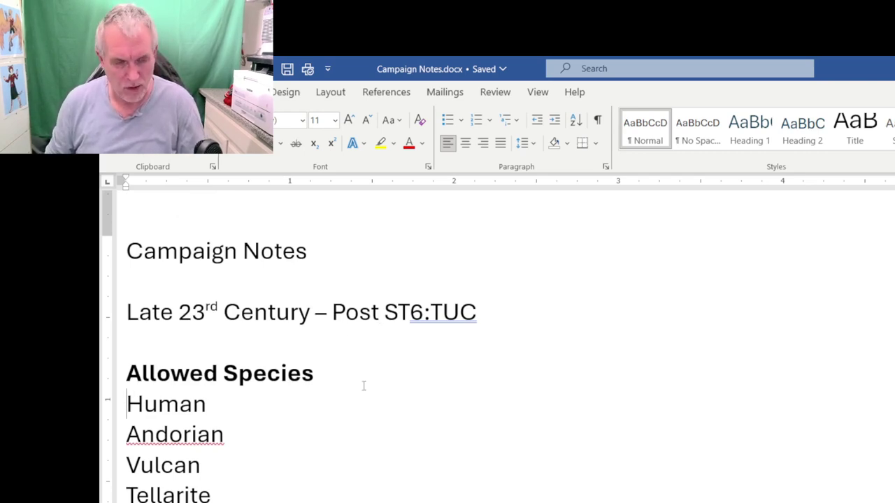
key(shift+Down)
key(shift+Down)
key(shift+Down)
key(shift+Down)
key(shift+Down)
key(shift+Down)
key(shift+Down)
key(shift+Down)
key(shift+Down)
key(shift+Down)
key(shift+Down)
key(shift+Down)
key(shift+Down)
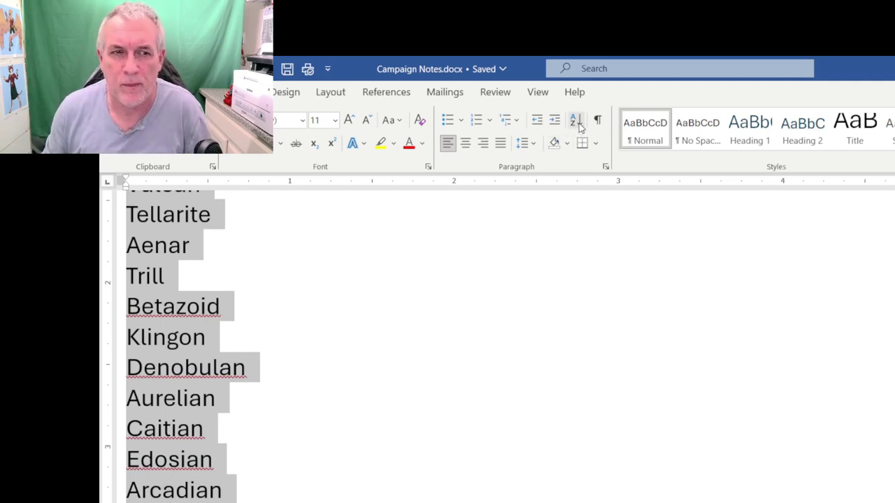
click(711, 449)
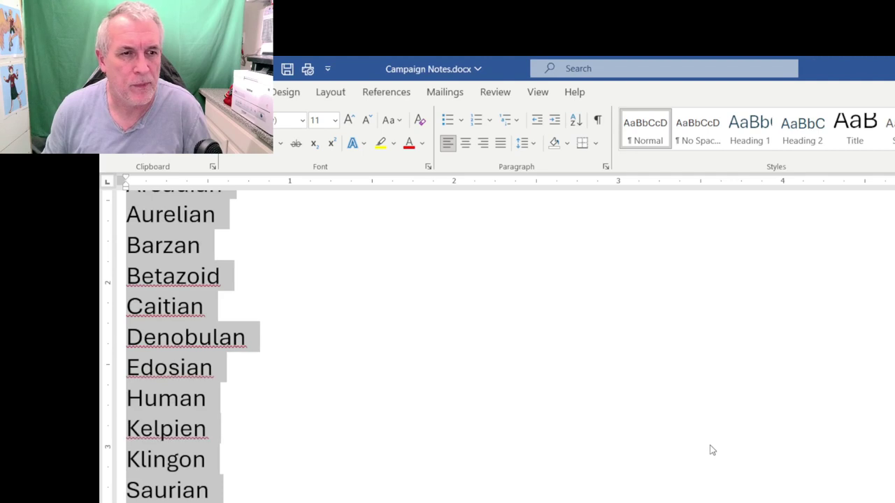
Deselect the sorted species list, check its order below the Allowed Species heading, and save the document.
click(523, 368)
scroll(524, 374, up, 3)
scroll(524, 374, up, 1)
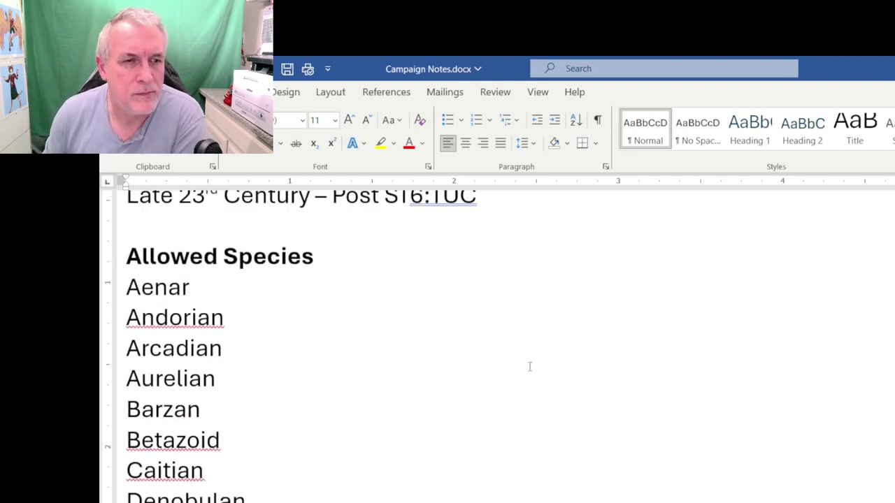
scroll(528, 366, down, 2)
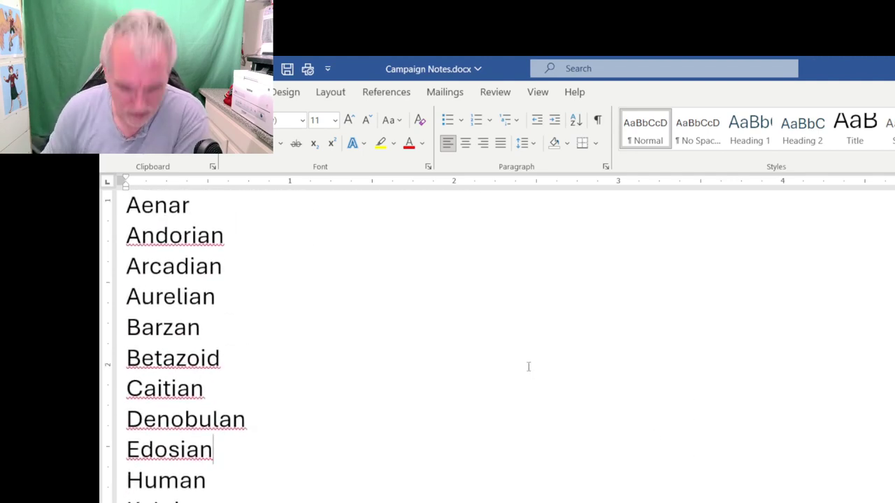
key(ctrl+s)
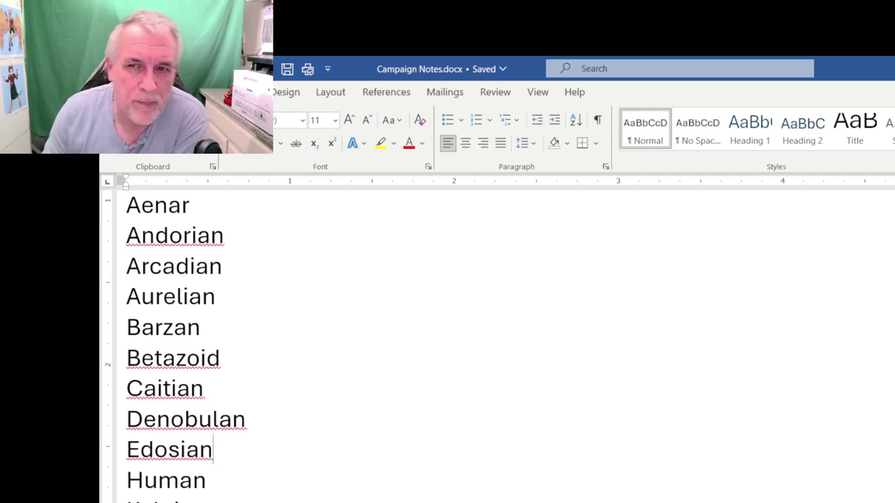
Review the sorted species list from the Allowed Species heading down to Saurian, selecting the Human line.
scroll(280, 344, up, 1)
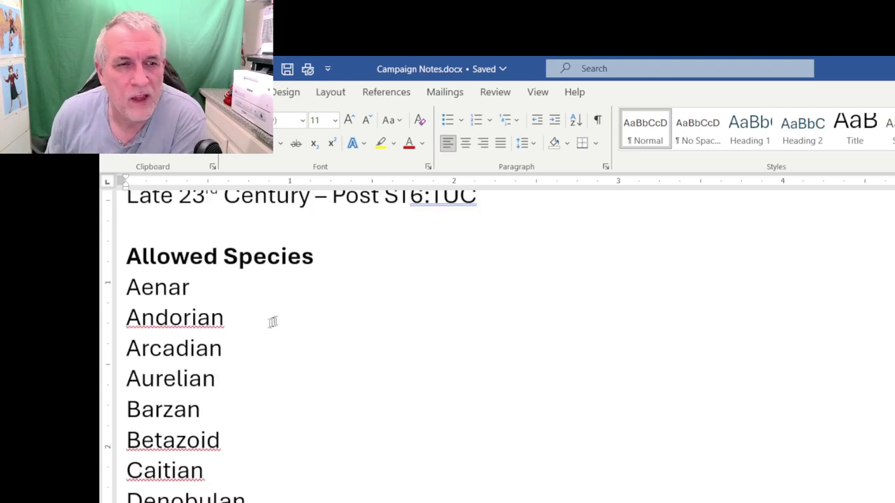
scroll(287, 337, down, 1)
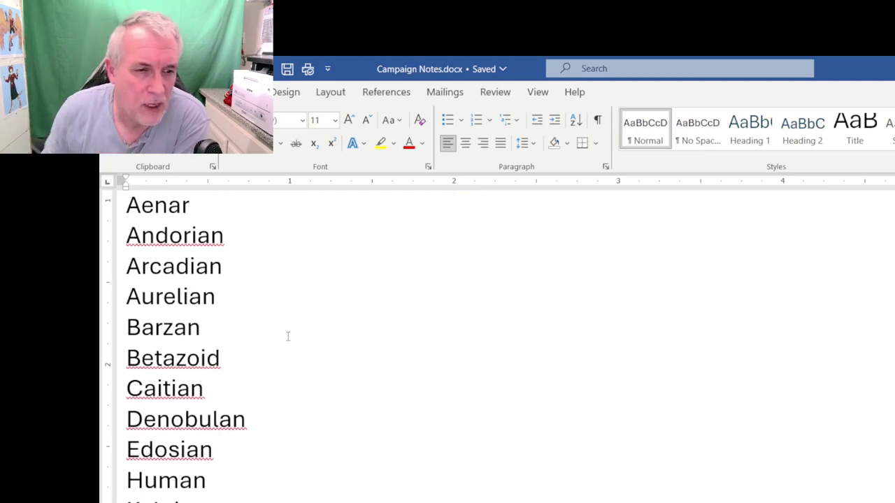
click(114, 487)
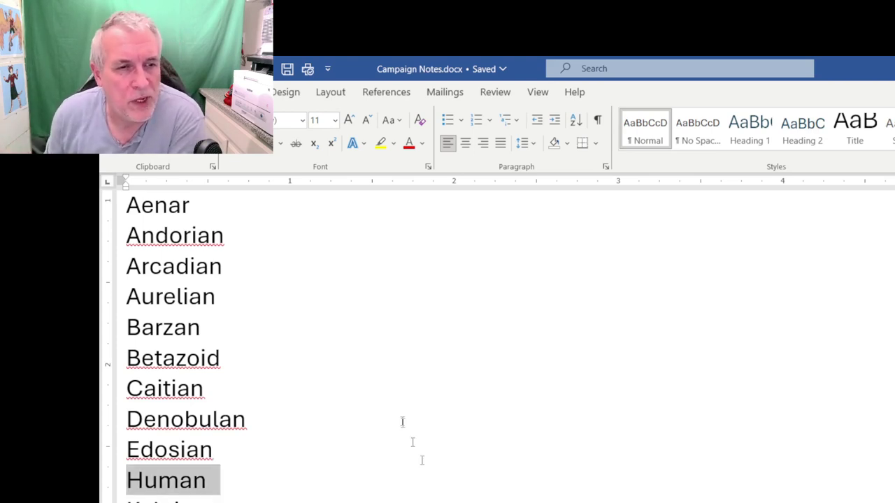
scroll(402, 419, up, 3)
scroll(422, 422, down, 2)
scroll(422, 419, down, 3)
scroll(430, 421, up, 1)
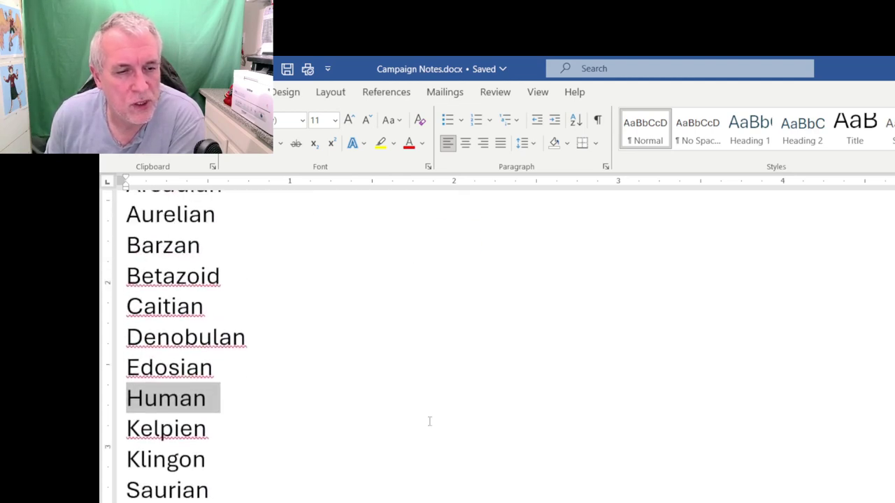
scroll(429, 421, up, 1)
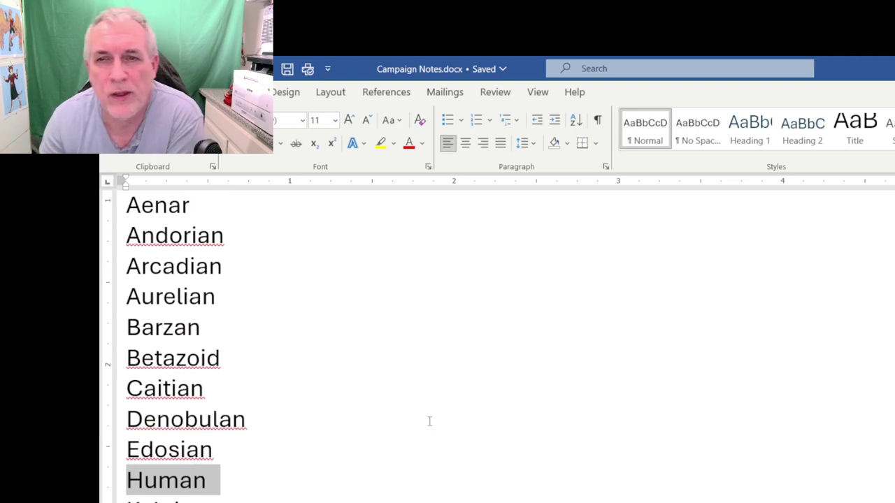